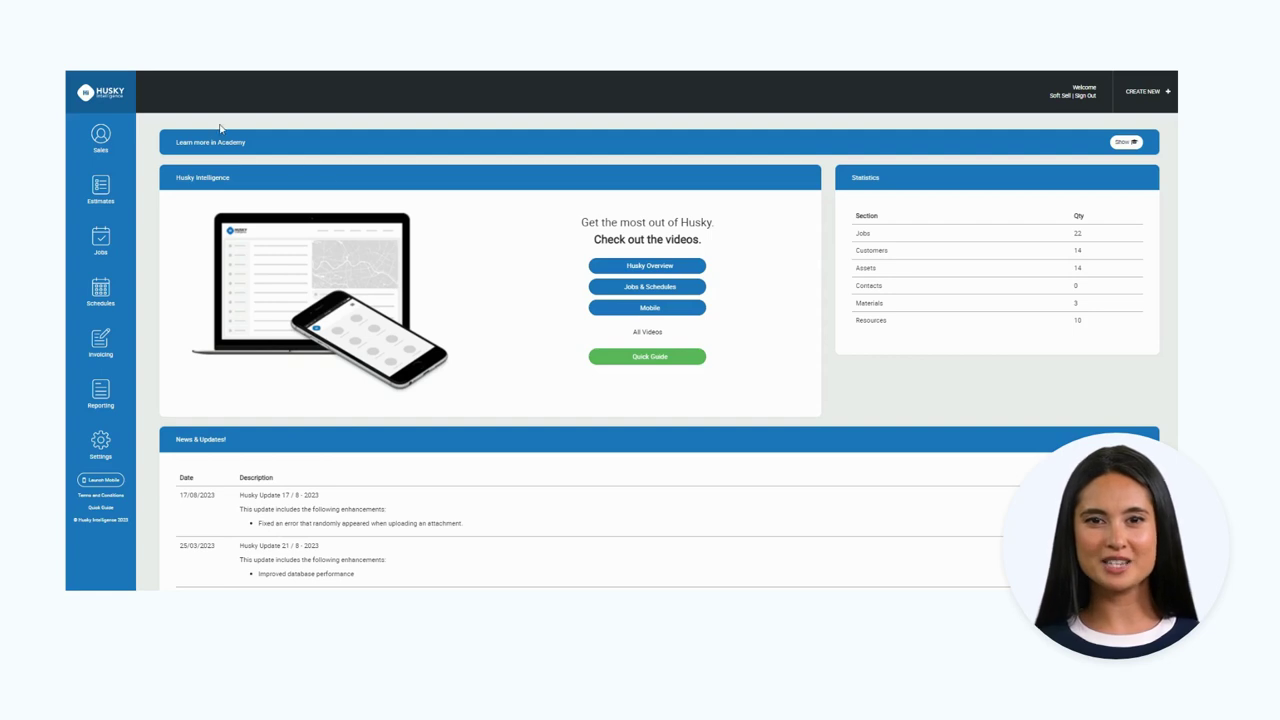
- Open the Jobs list and apply an Assigned To filter
click(100, 246)
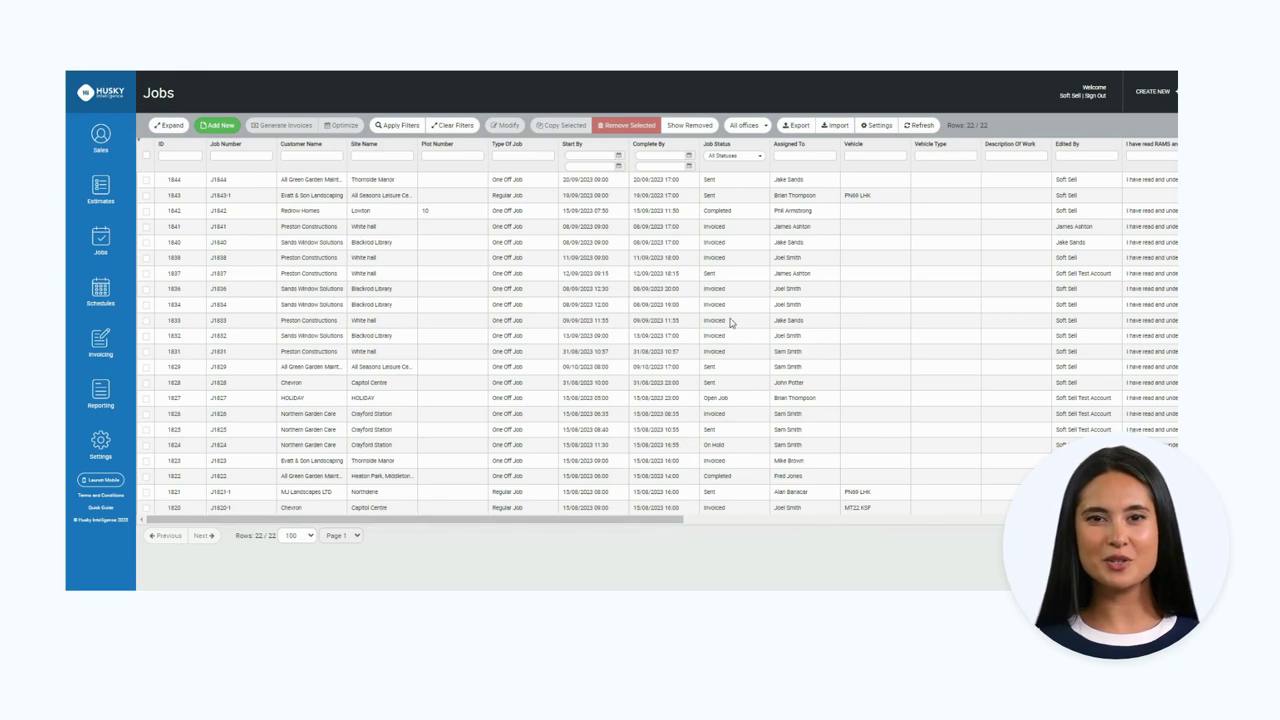
click(798, 156)
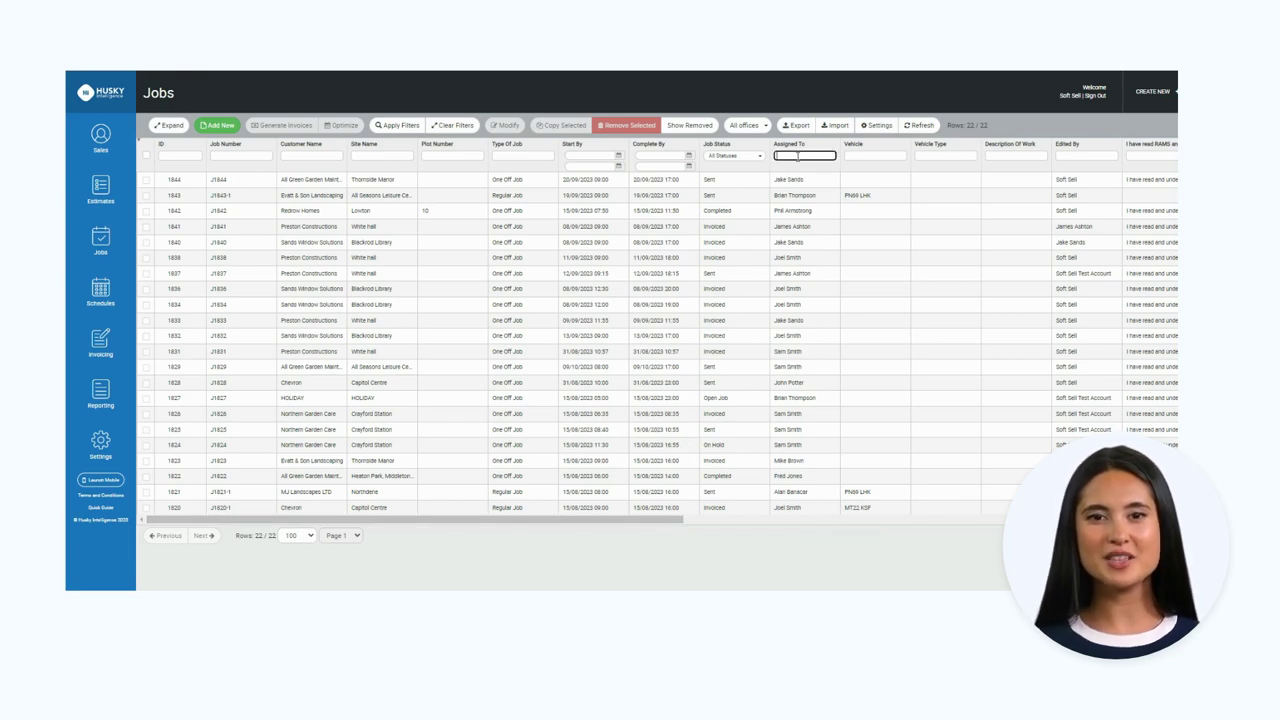
key(Return)
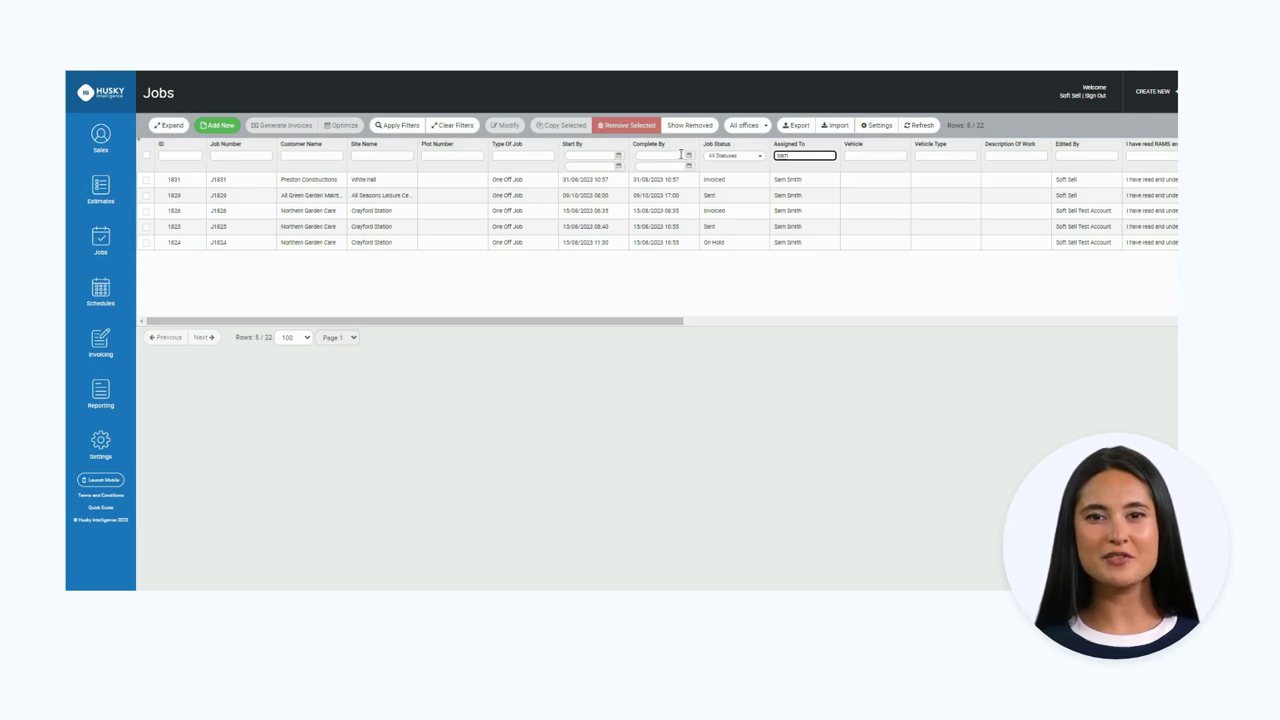
- Set the Start By filter's earliest date to 1 August 2023, minutes 00
click(618, 155)
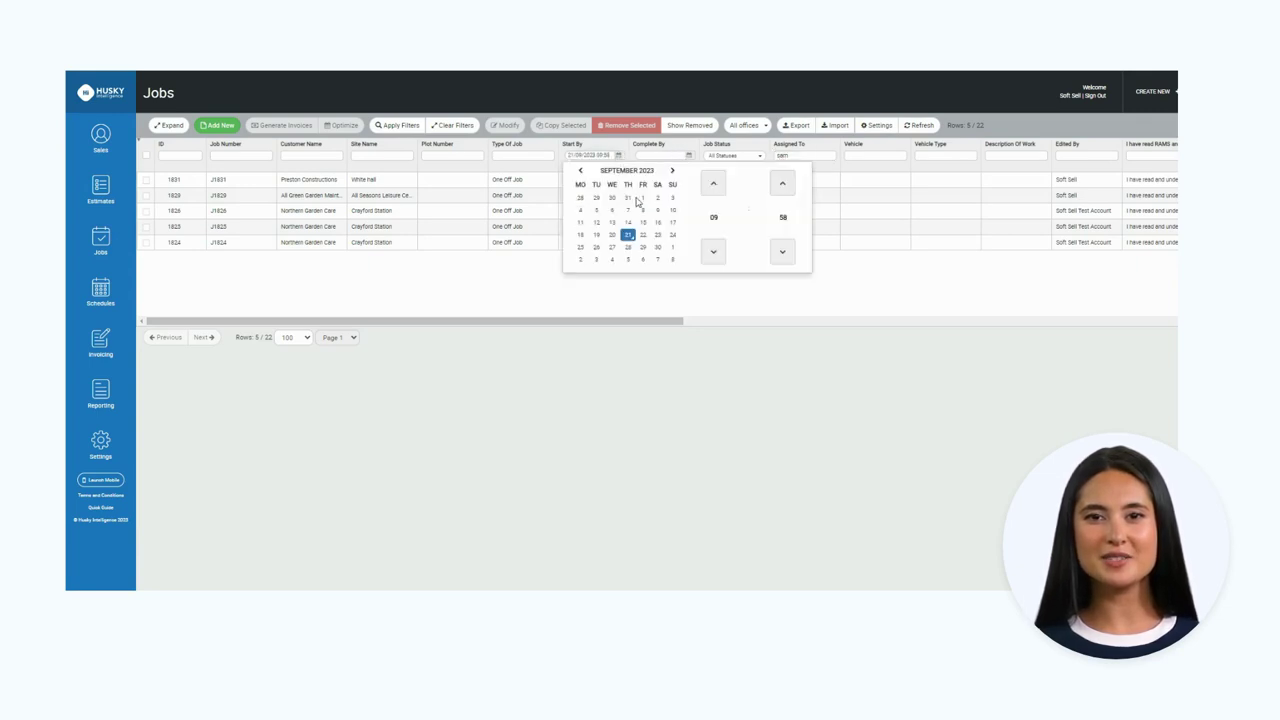
click(580, 170)
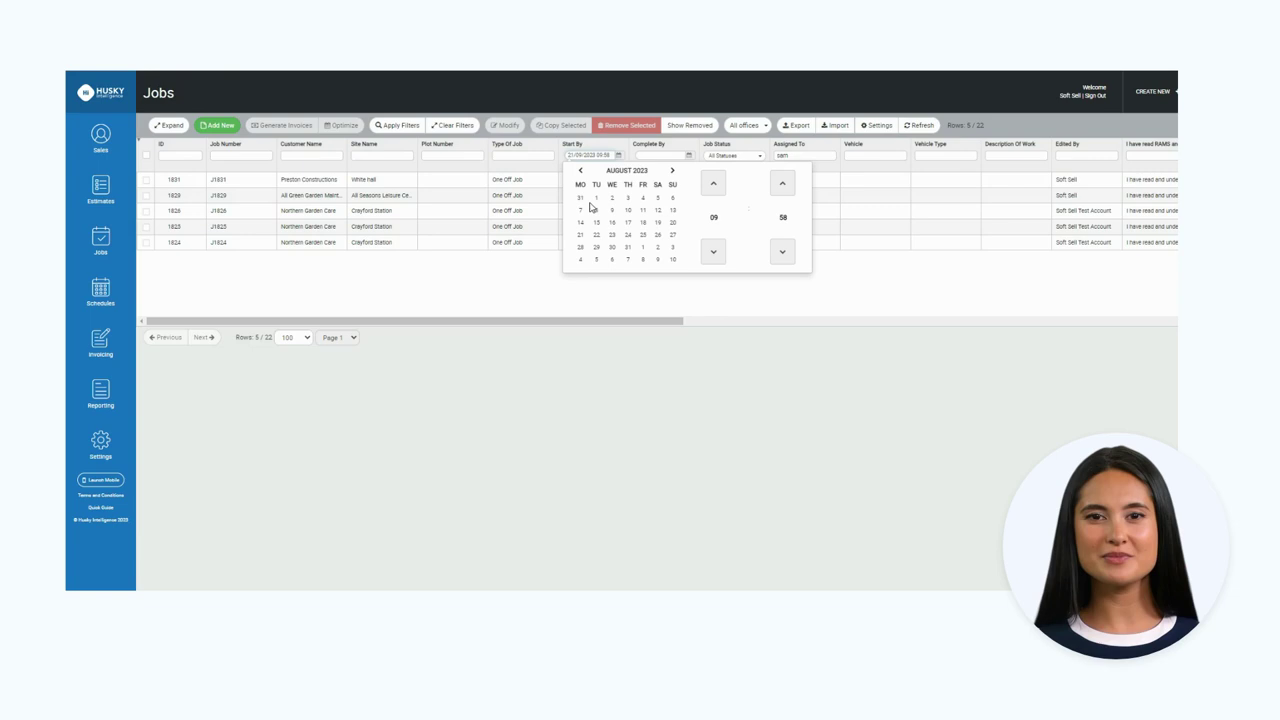
click(595, 199)
click(782, 217)
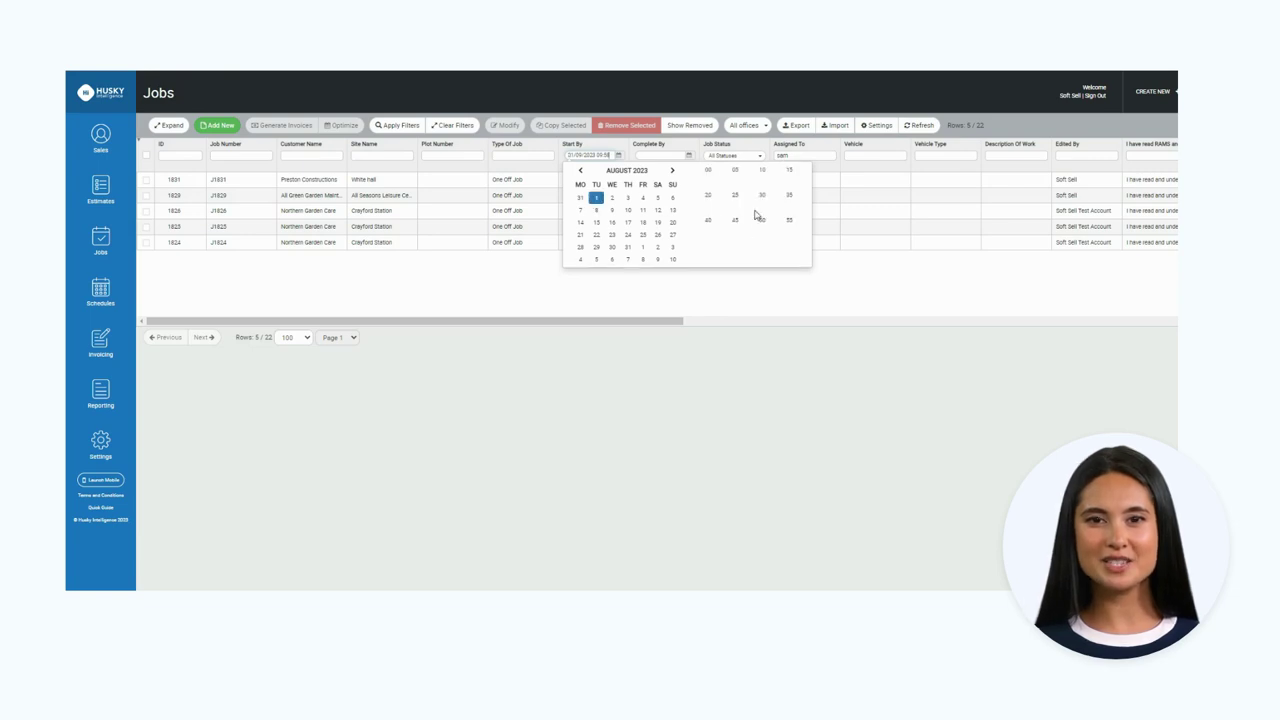
click(705, 171)
click(647, 298)
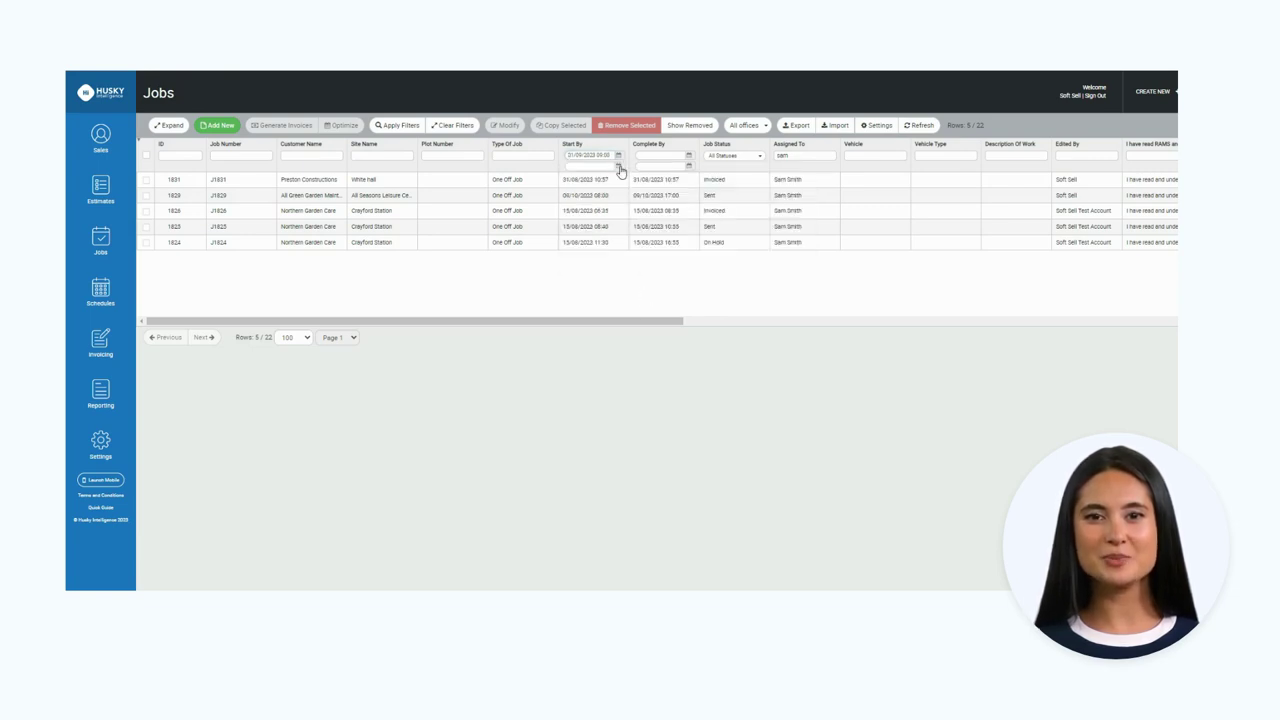
- Set the latest Start By date to 31 August 2023 at 17:00 and apply the range
click(619, 166)
click(580, 181)
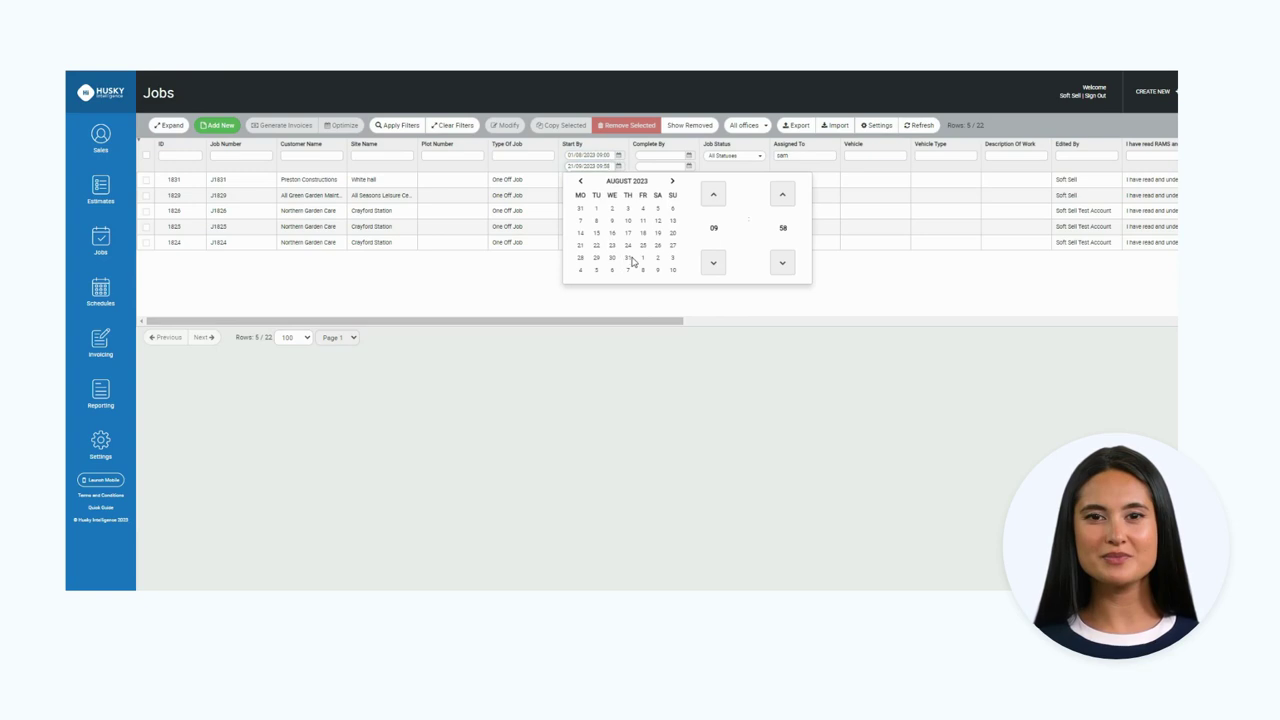
click(627, 257)
click(713, 228)
click(736, 262)
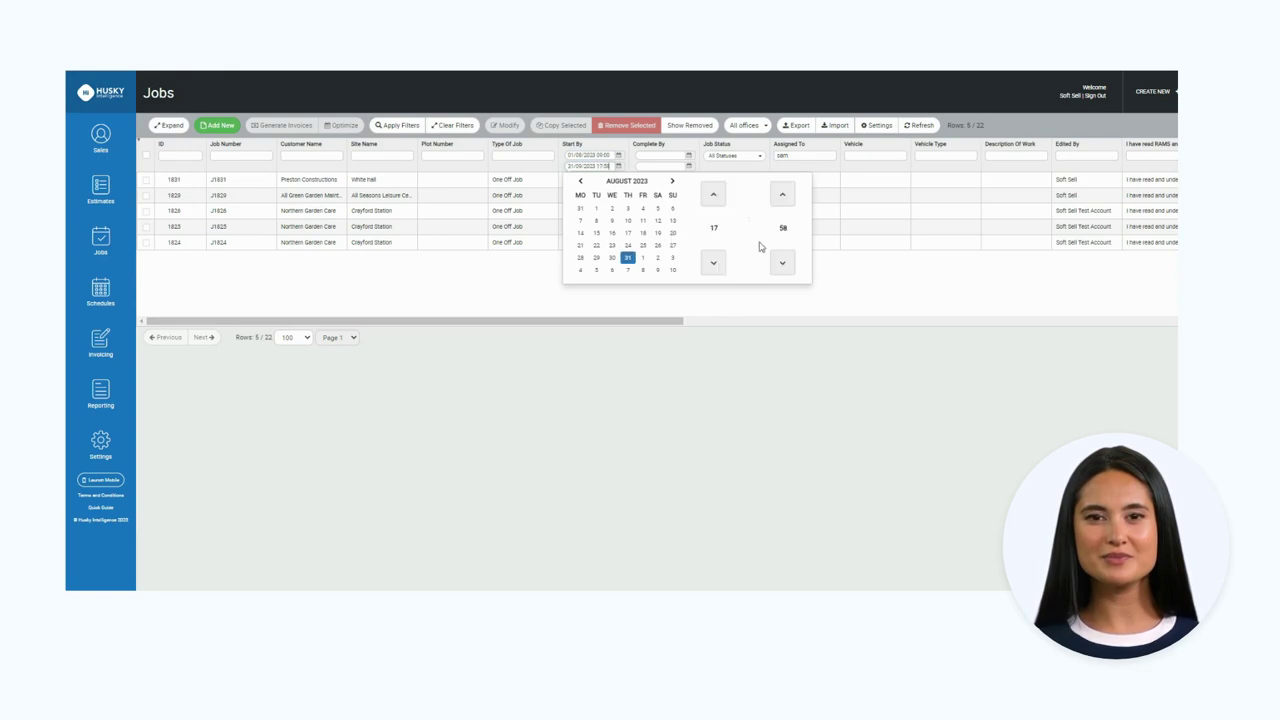
click(782, 228)
click(710, 190)
click(557, 293)
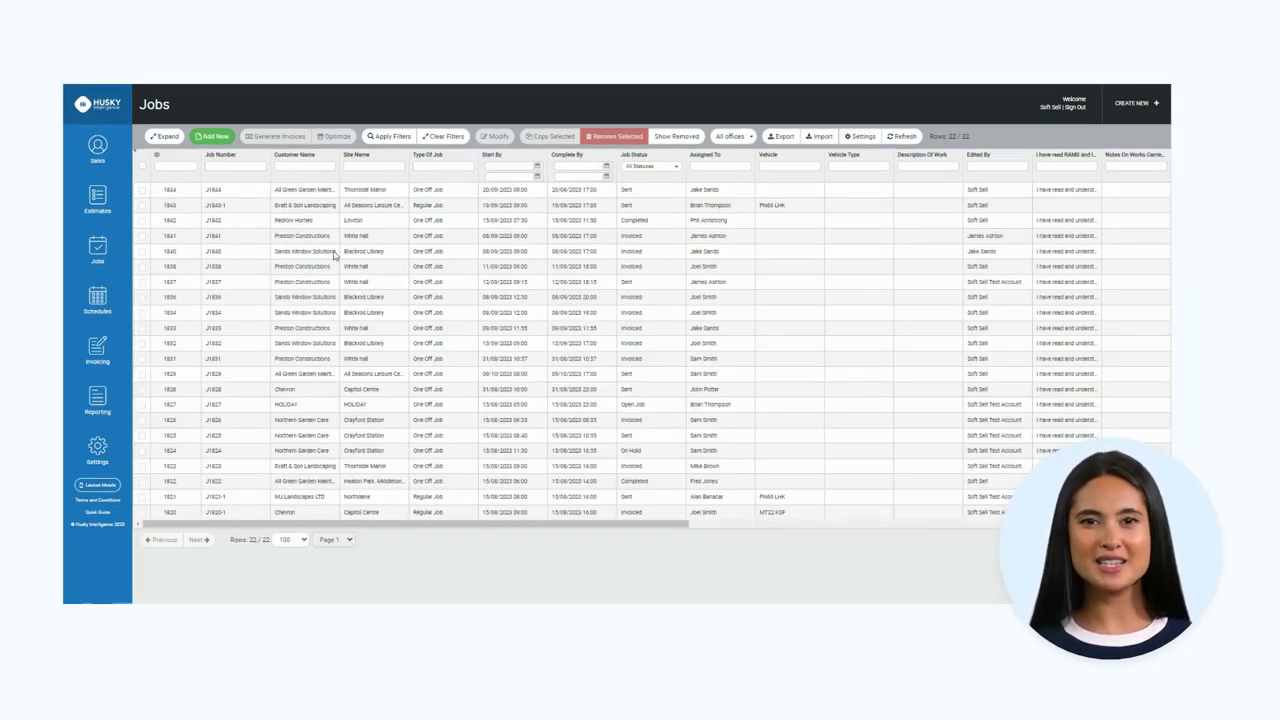
- Create a One Off Job for customer MJ Landscapes LTD, found by searching 'mj land'
click(203, 137)
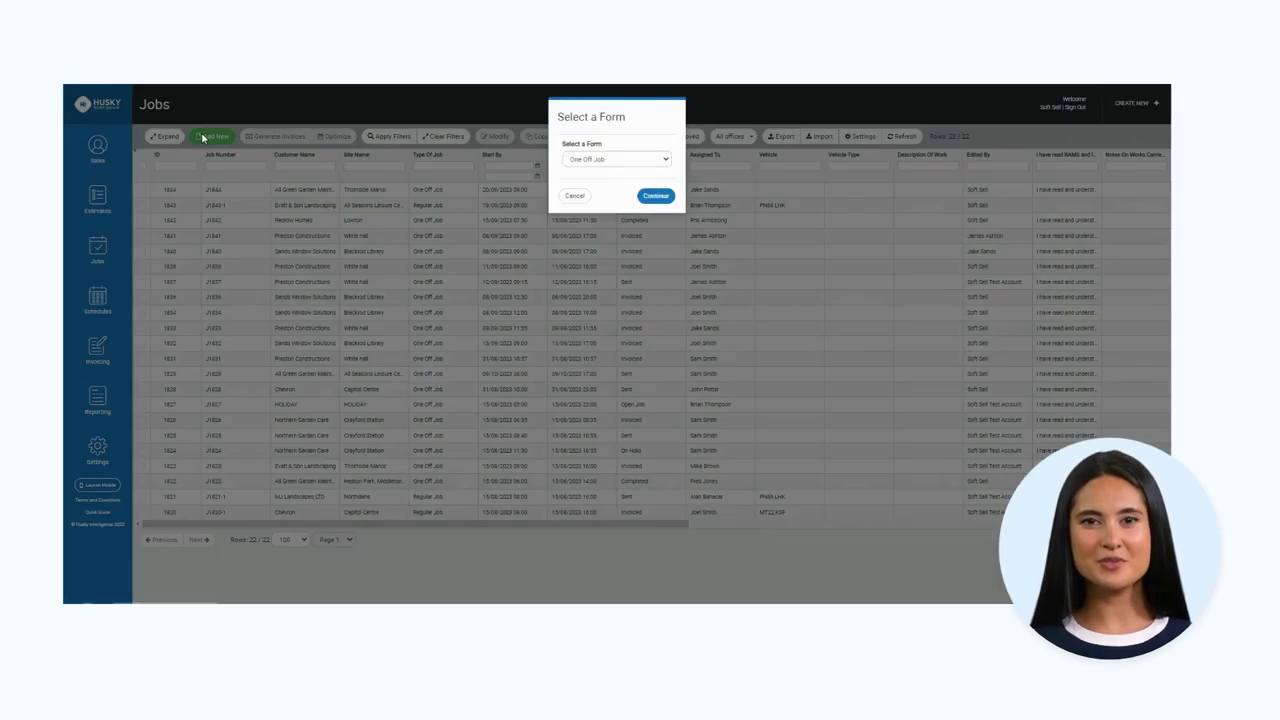
click(652, 196)
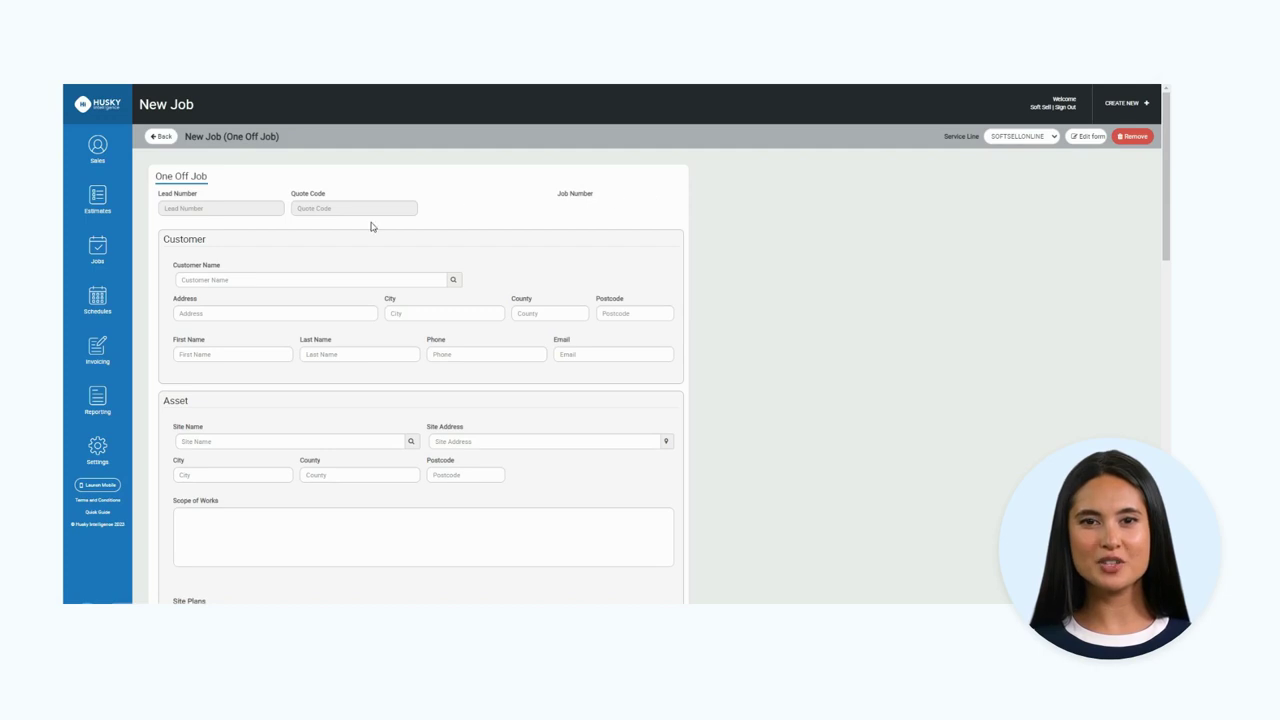
click(221, 276)
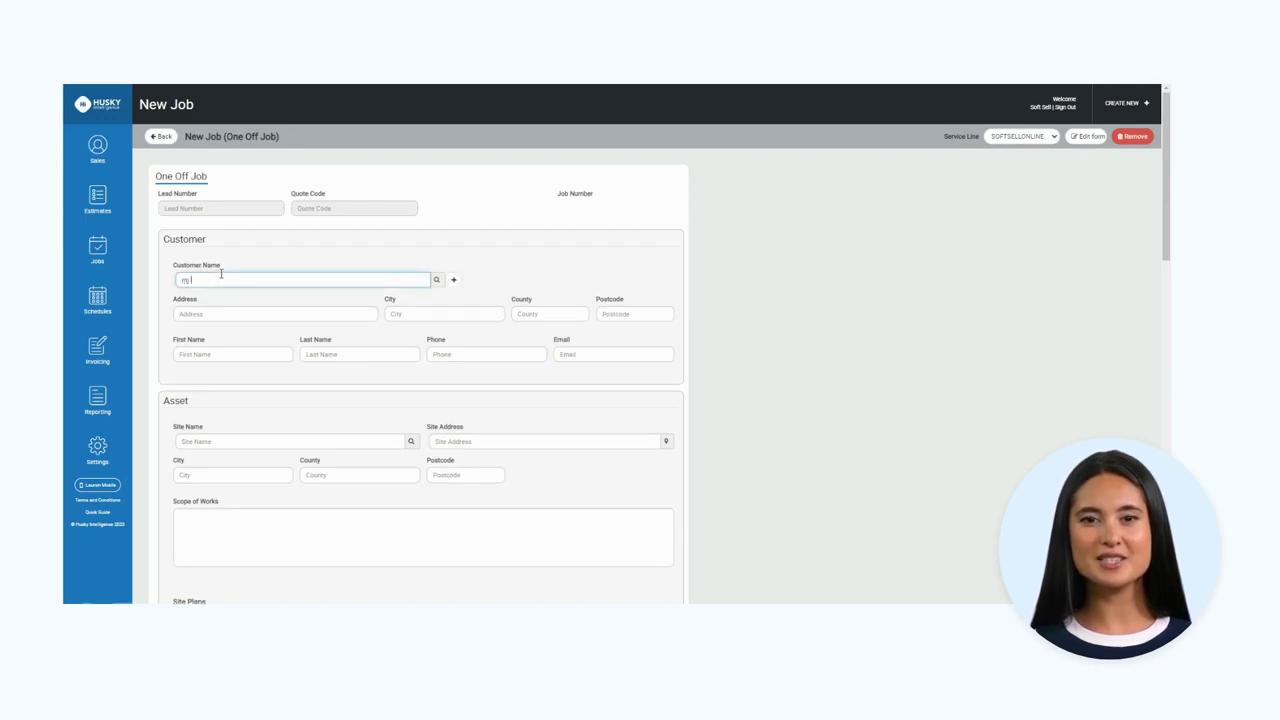
text(mj land)
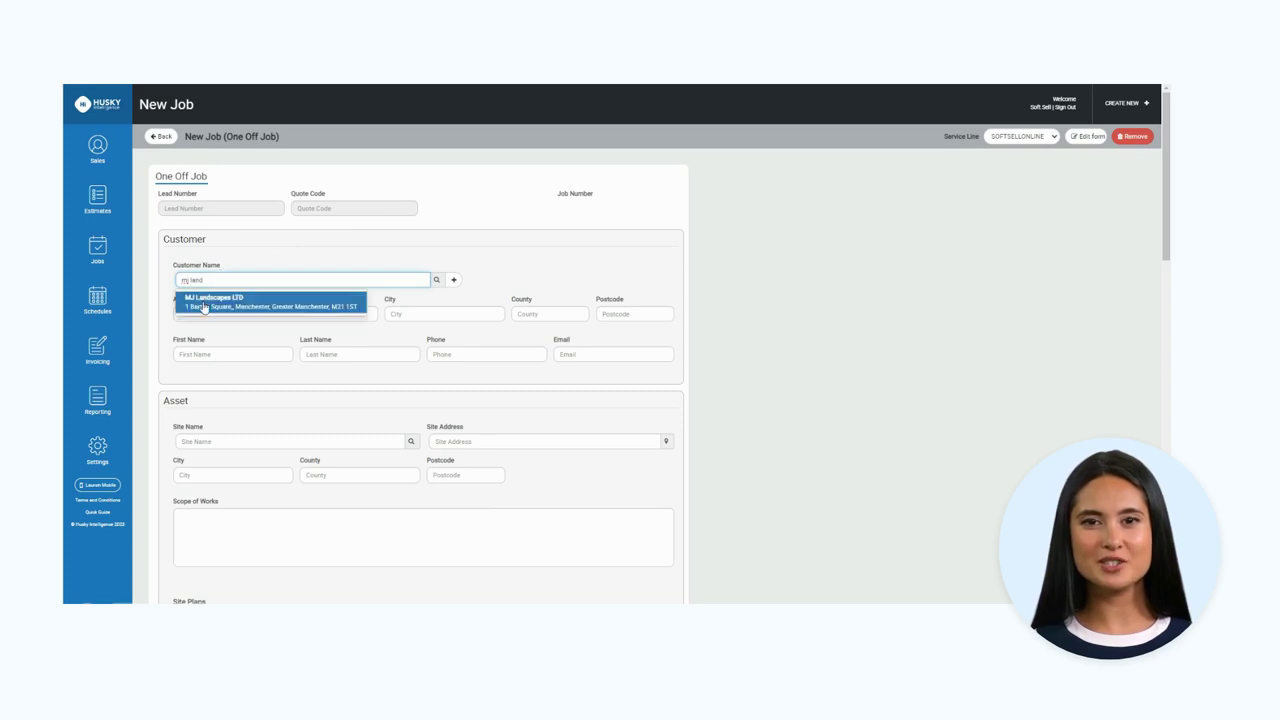
click(198, 293)
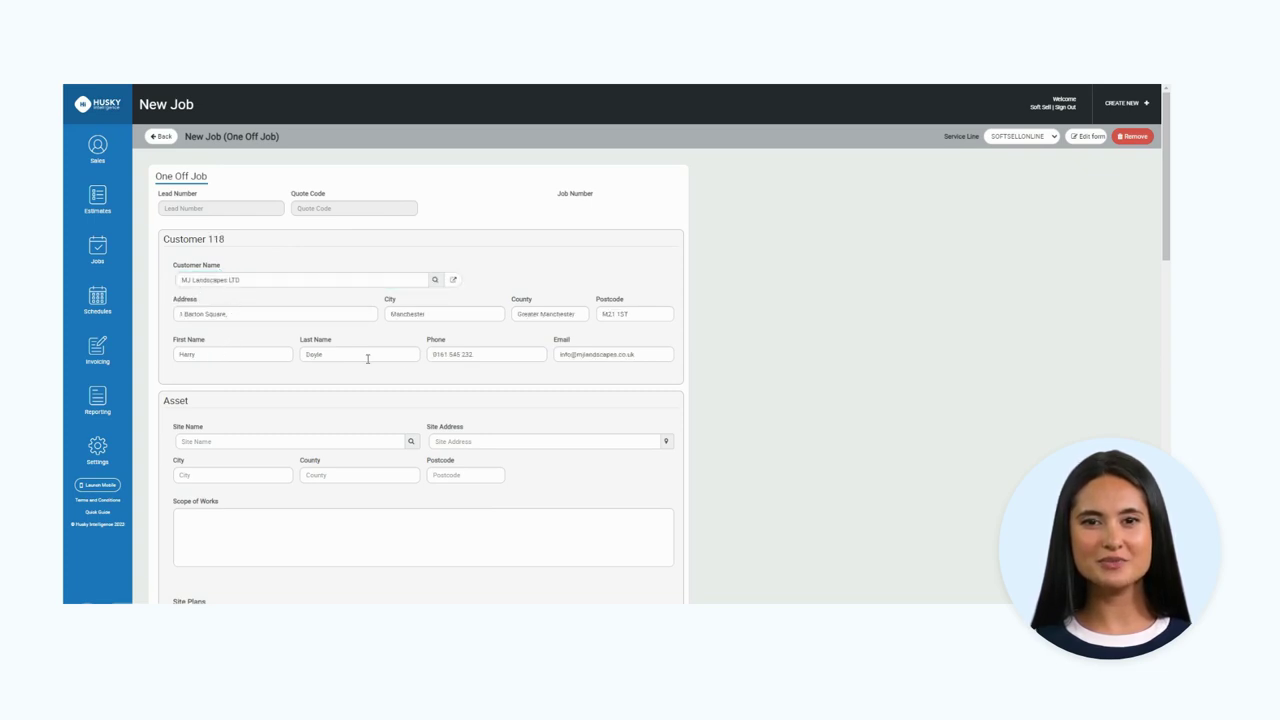
- Set the job site to Our Lady and St John School
scroll(604, 369, down, 3)
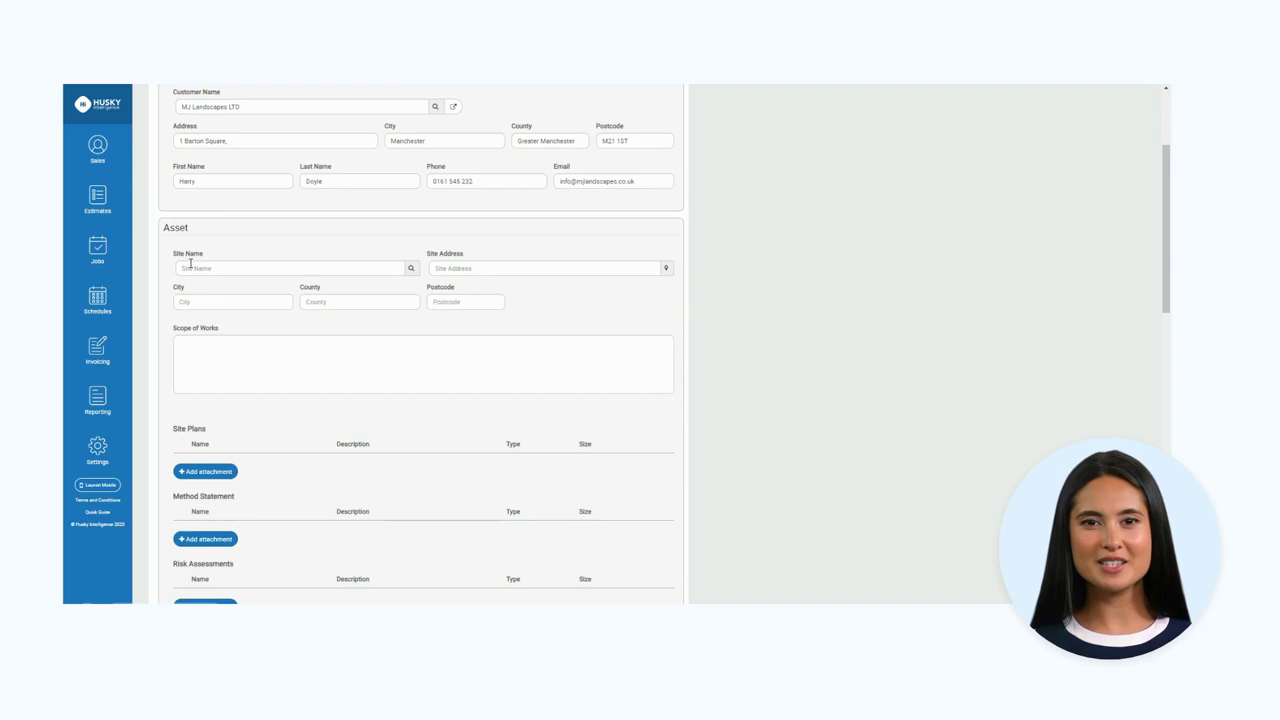
click(215, 266)
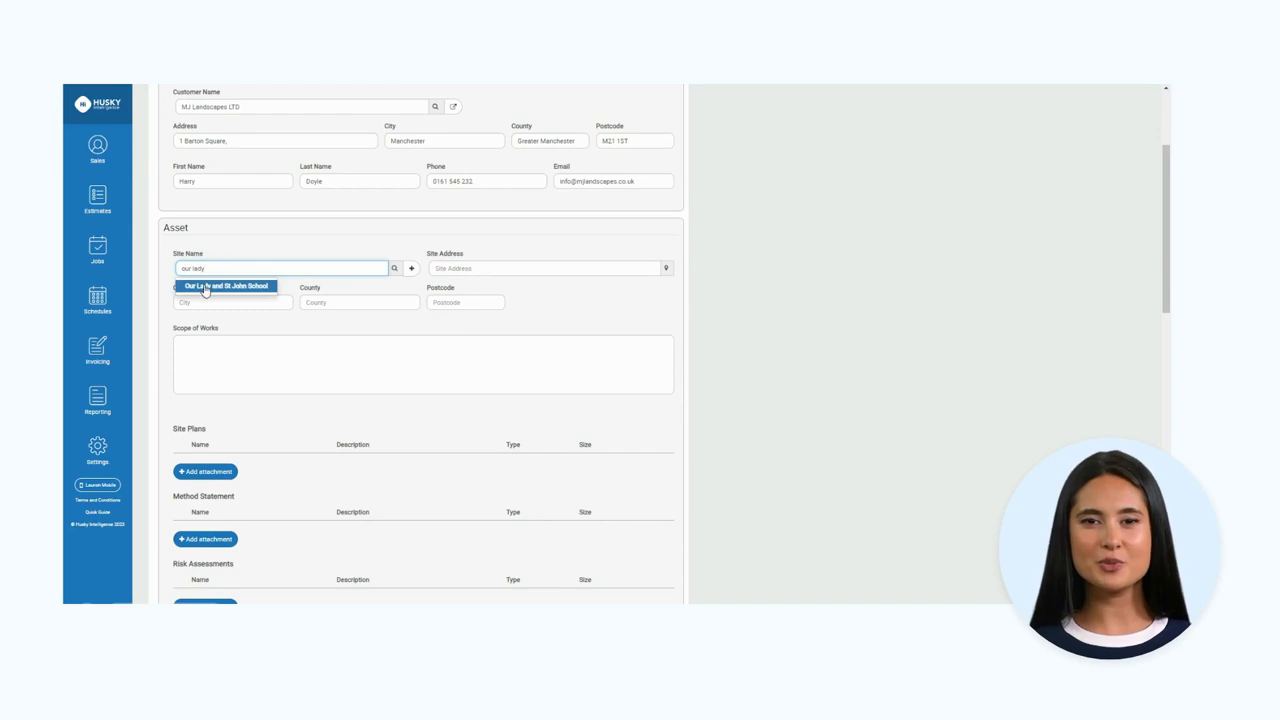
click(205, 291)
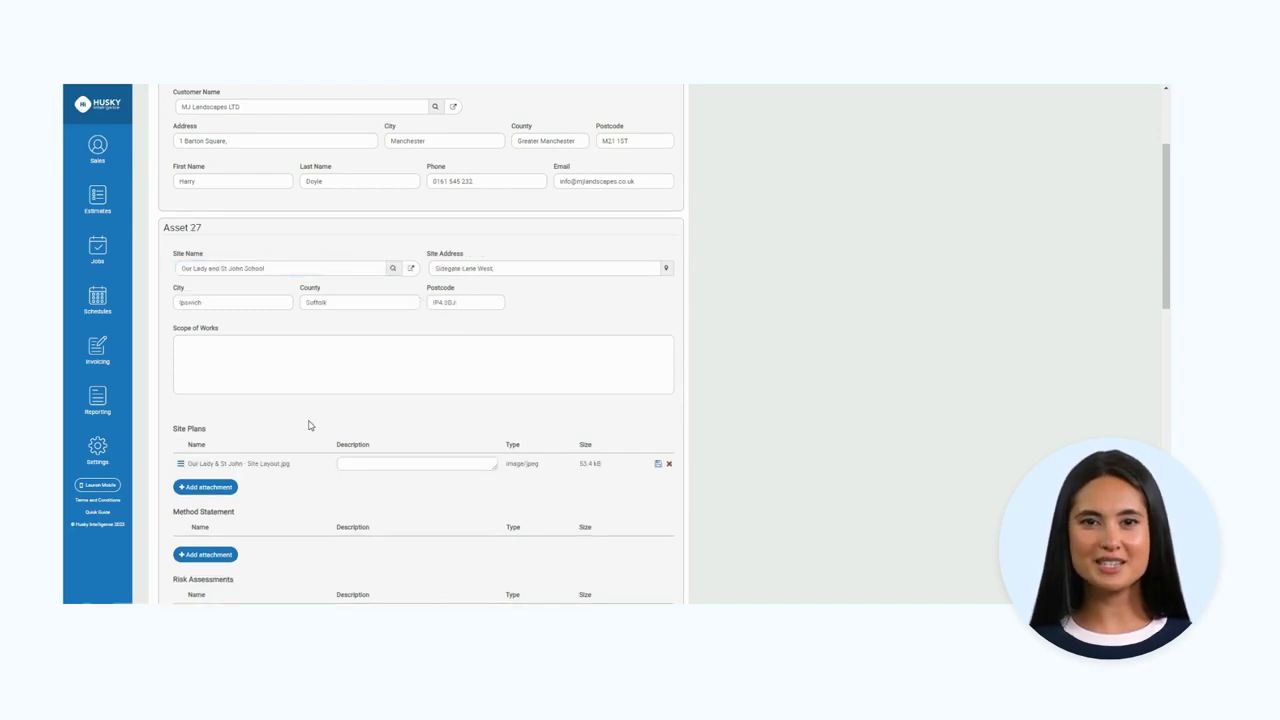
- Paste 'Restore school gardens after flood damage' as the Scope of Works
scroll(200, 395, down, 1)
click(183, 301)
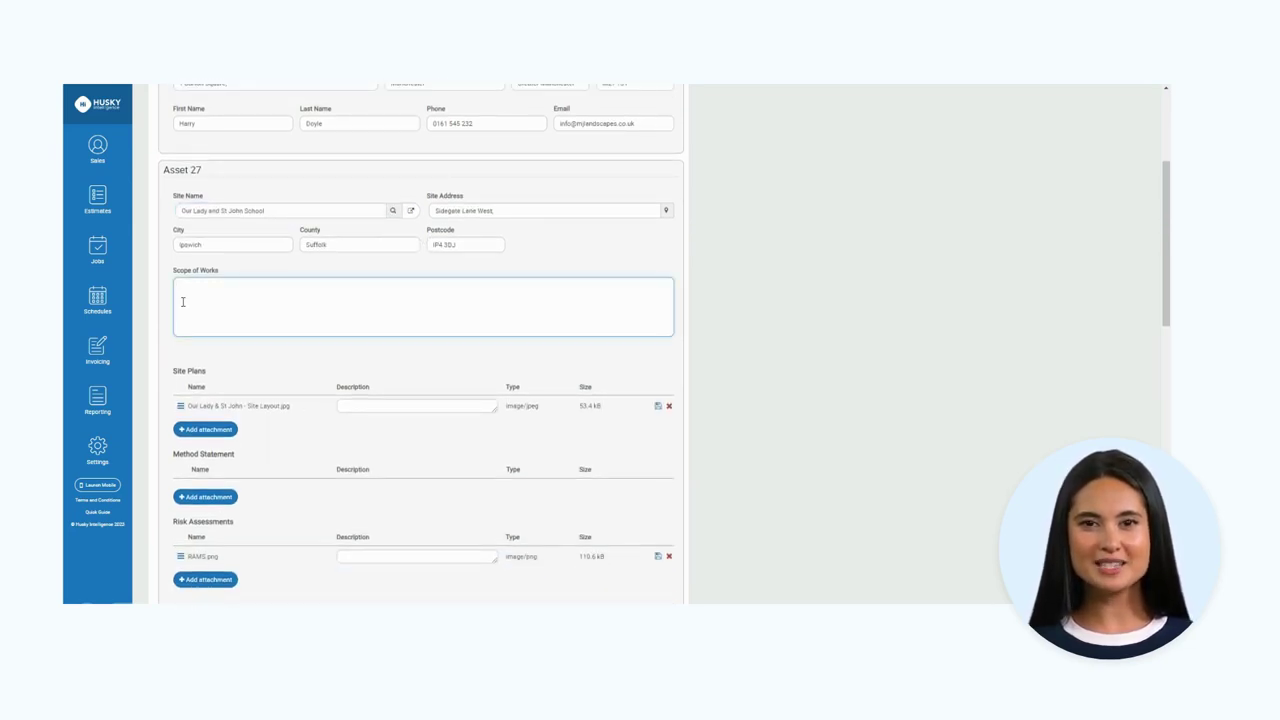
text(Restore school gardens after flood damage)
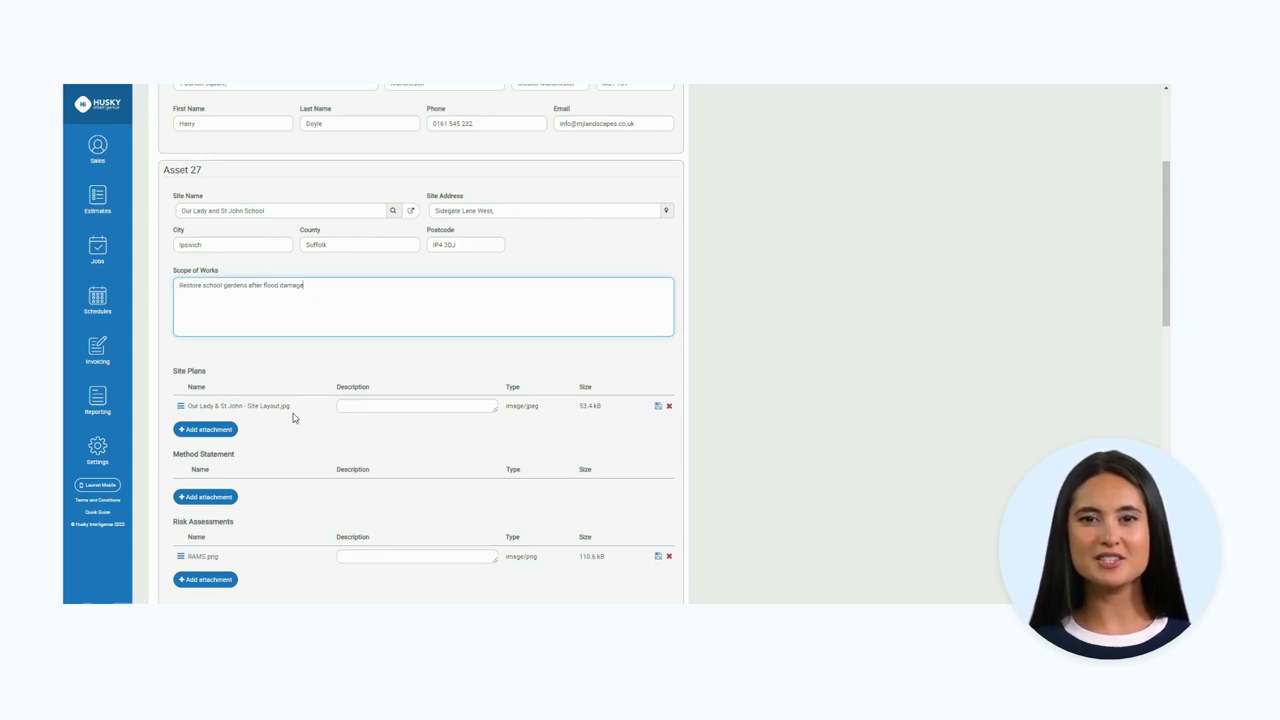
scroll(245, 523, down, 1)
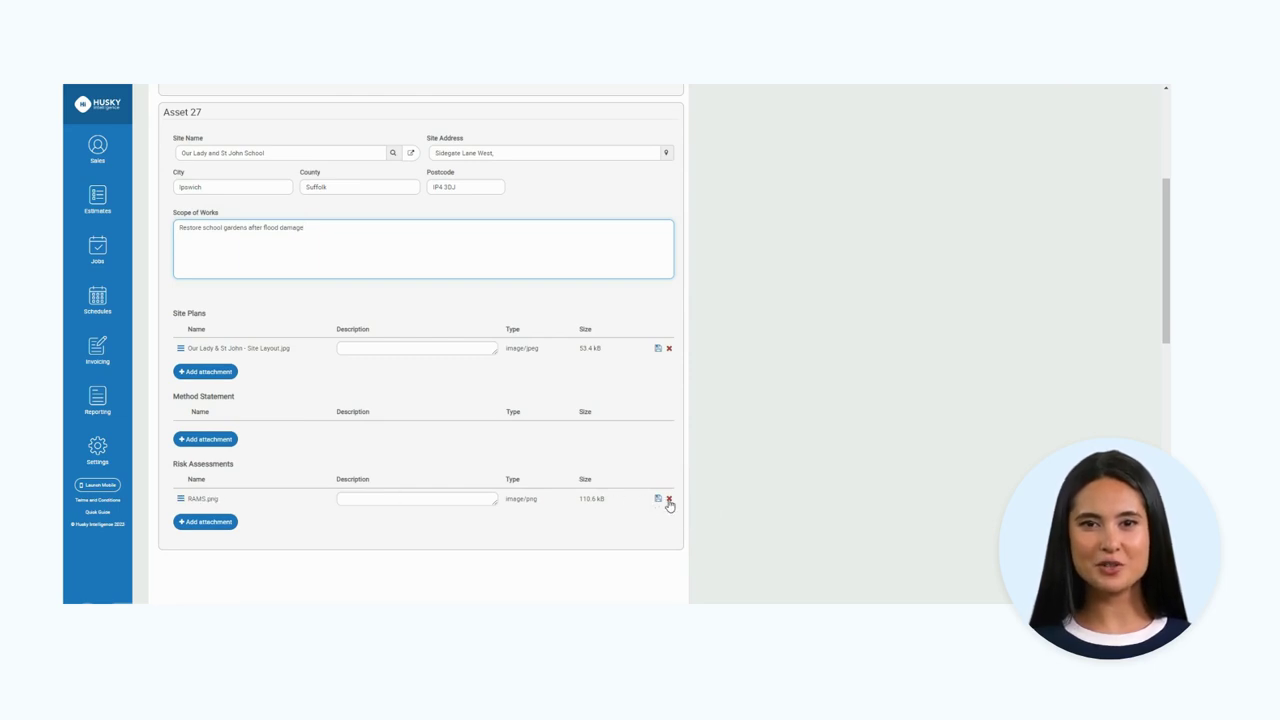
- Assign the job to the suggested operative found by name search
scroll(446, 489, down, 5)
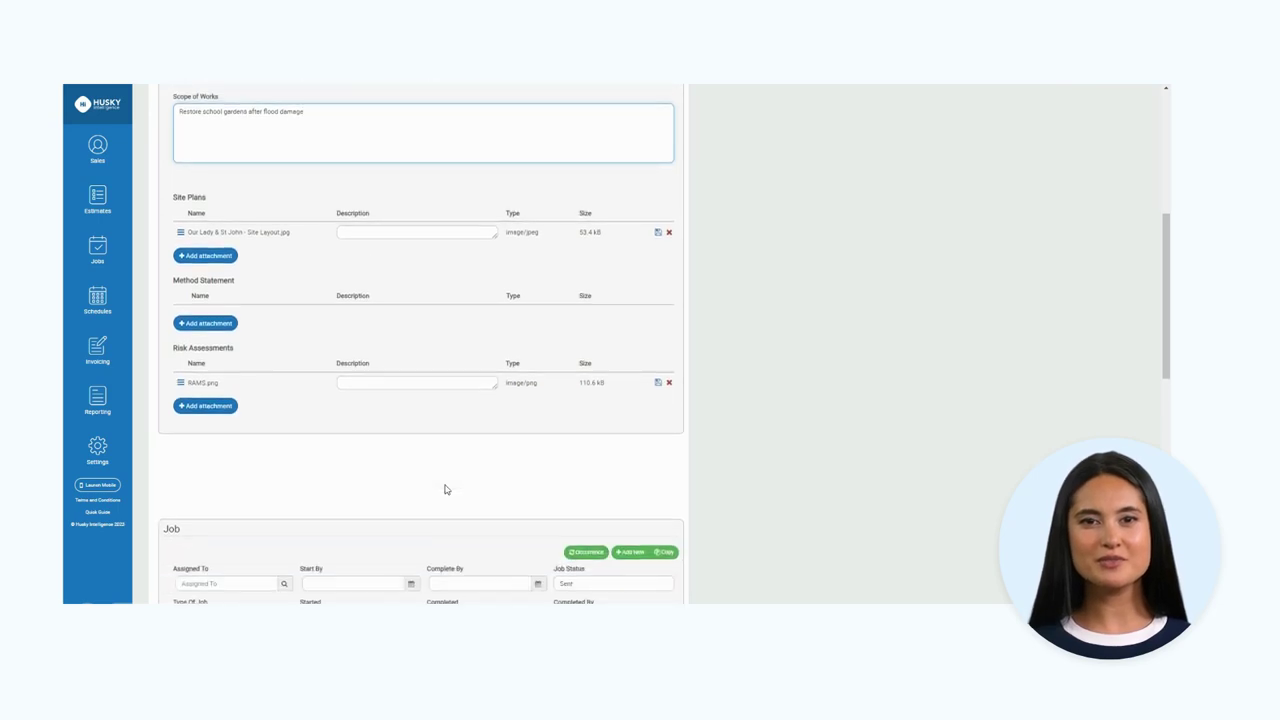
scroll(446, 489, down, 3)
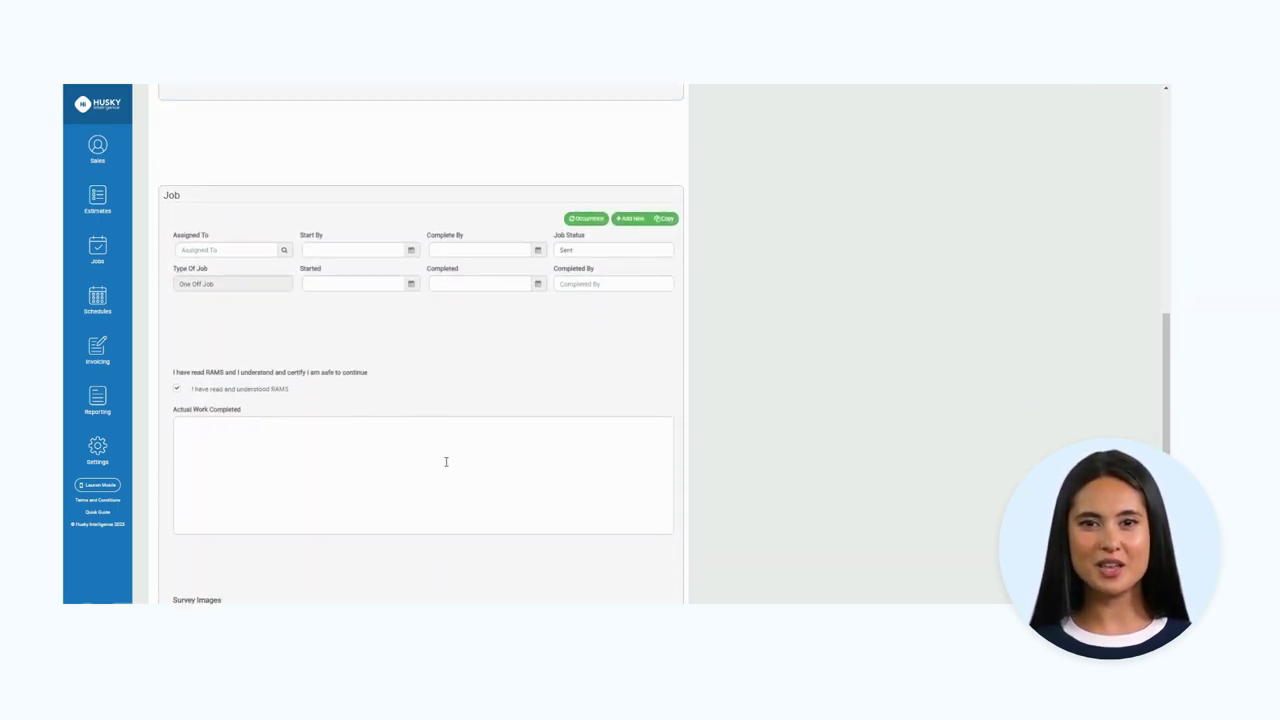
click(224, 241)
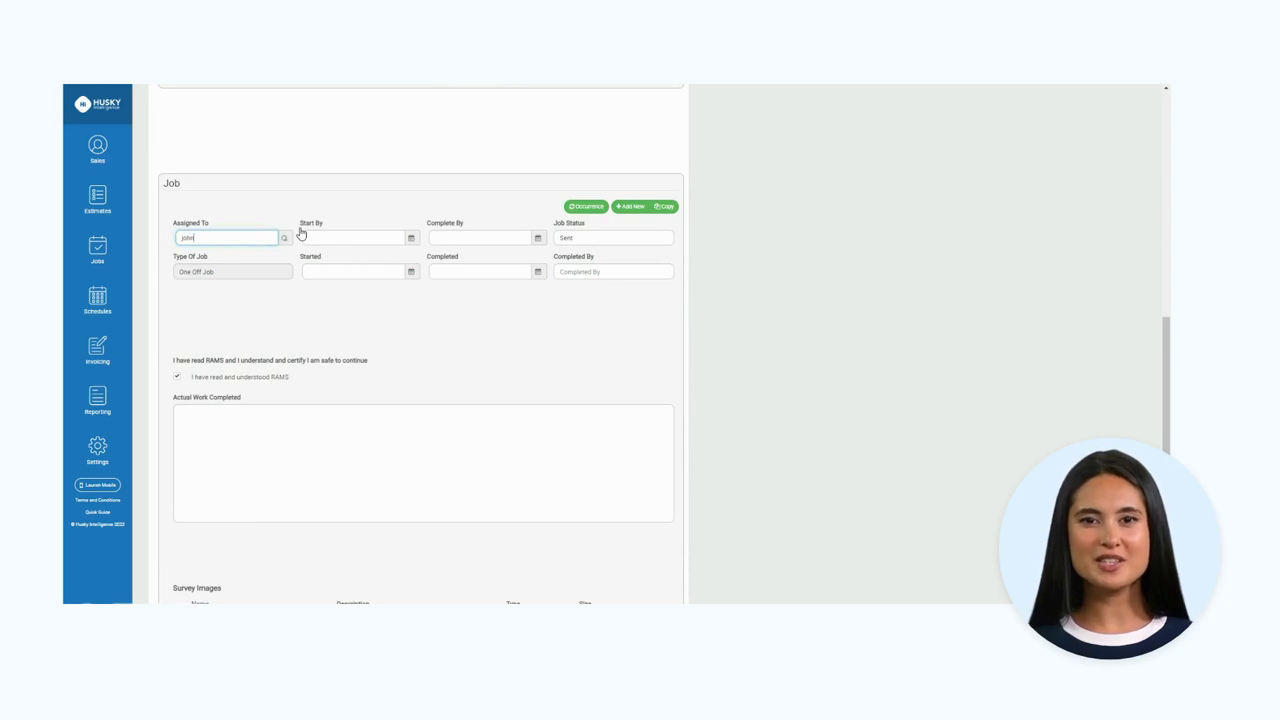
text(john)
click(226, 256)
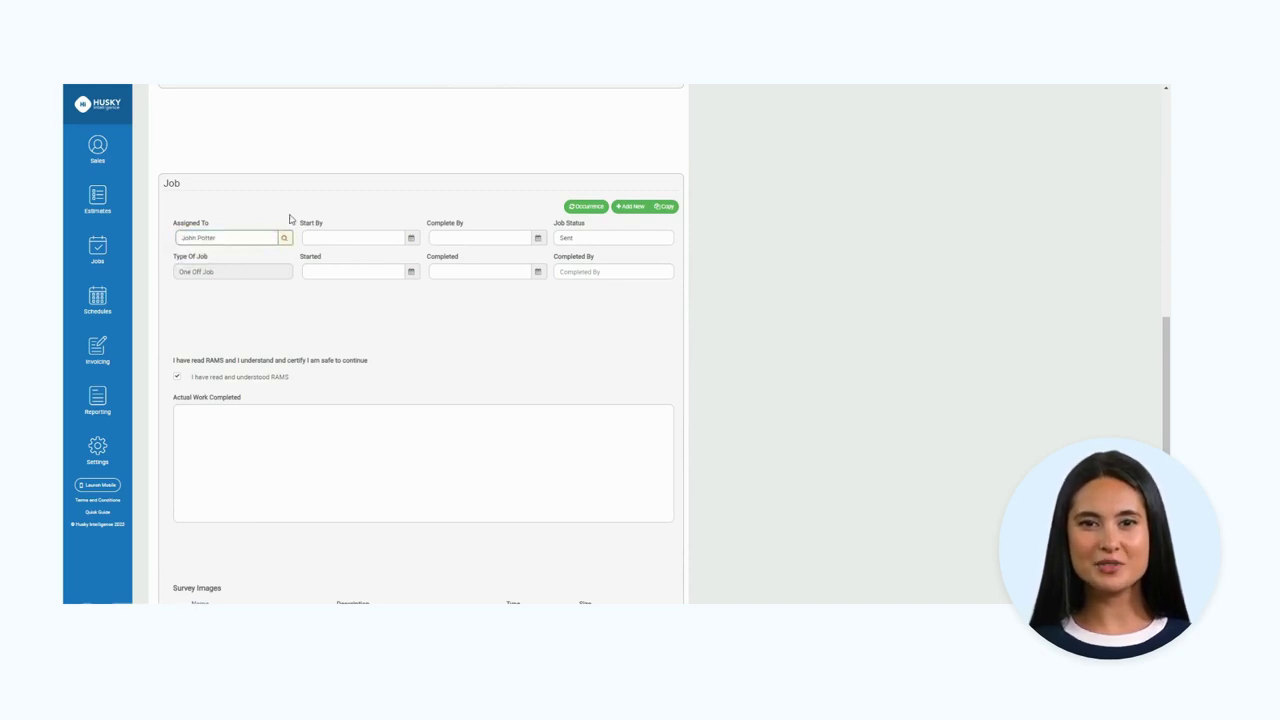
- Set Start By to 21/09/2023 at 09:00
click(411, 240)
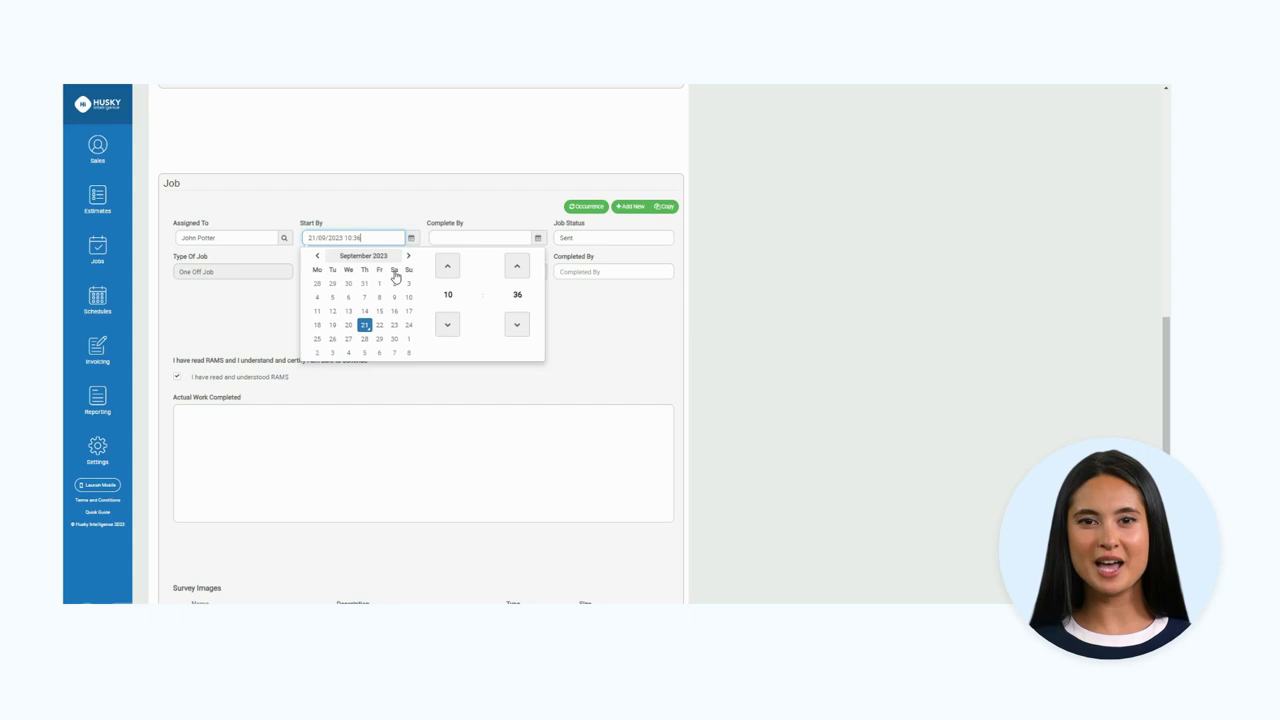
click(444, 297)
click(469, 282)
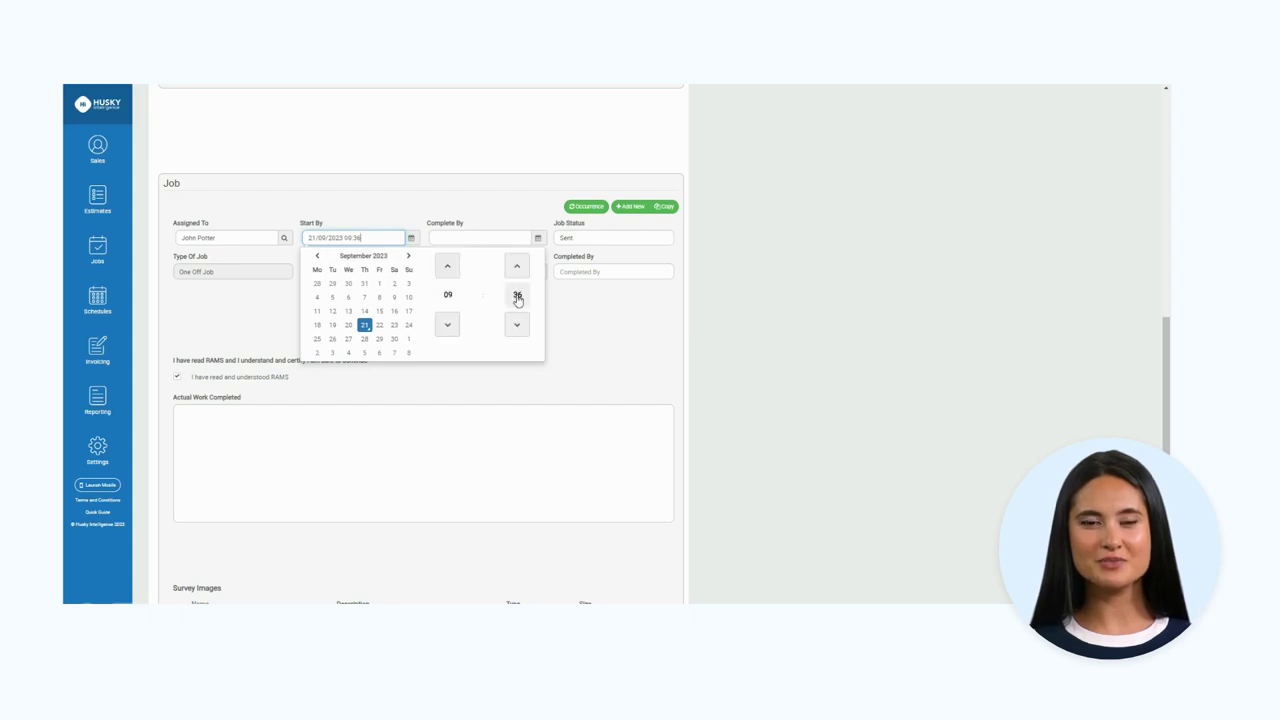
click(517, 294)
click(447, 259)
click(540, 239)
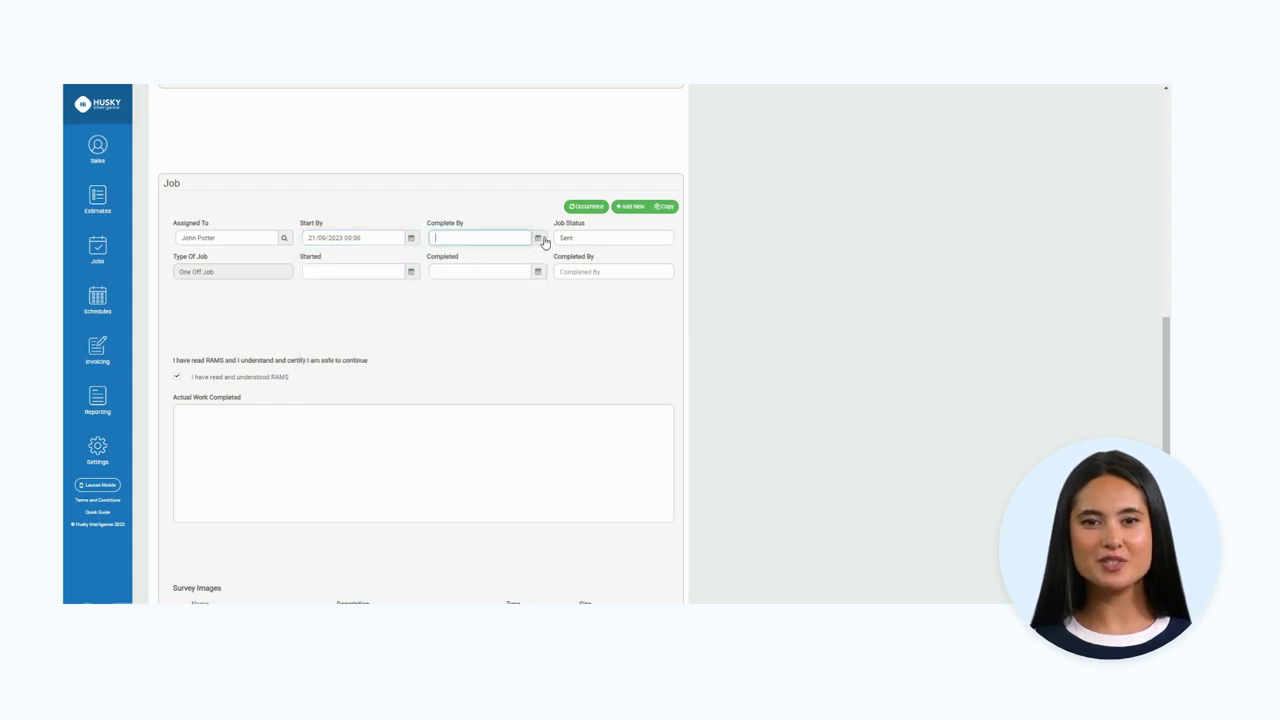
- Set Complete By to 21/09/2023 at 17:00
click(540, 239)
click(575, 295)
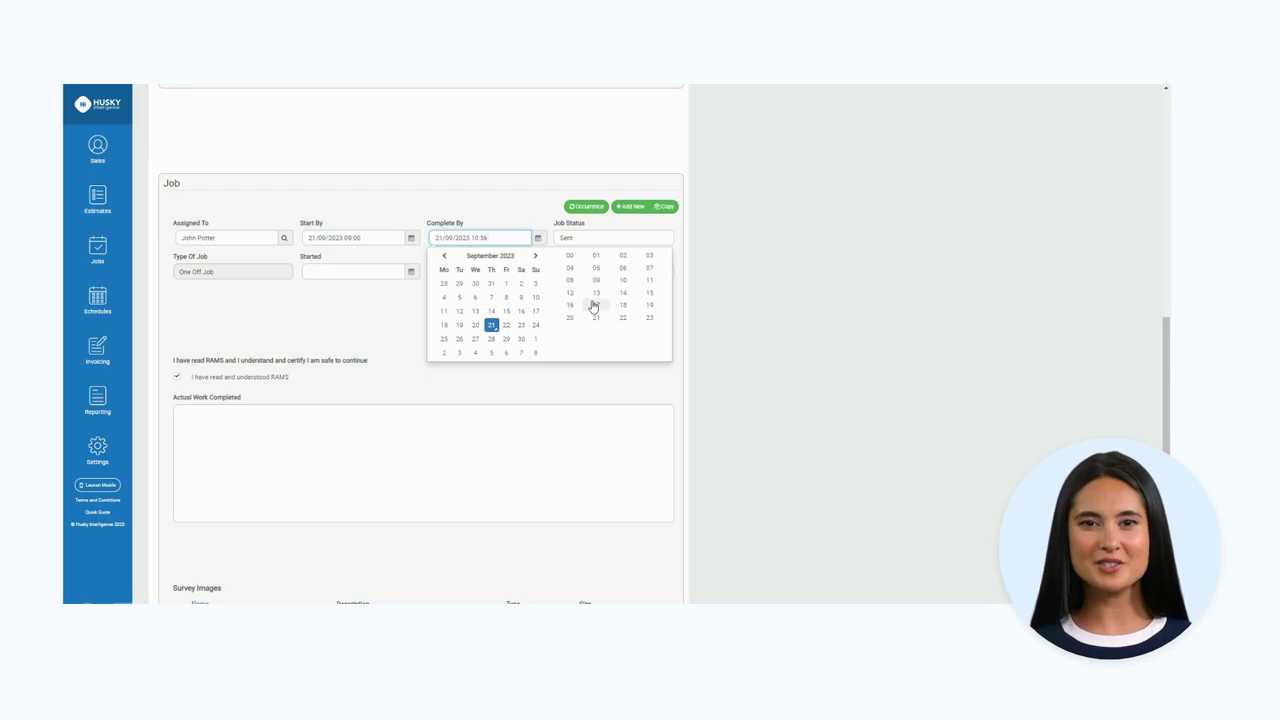
click(596, 304)
click(640, 295)
click(573, 263)
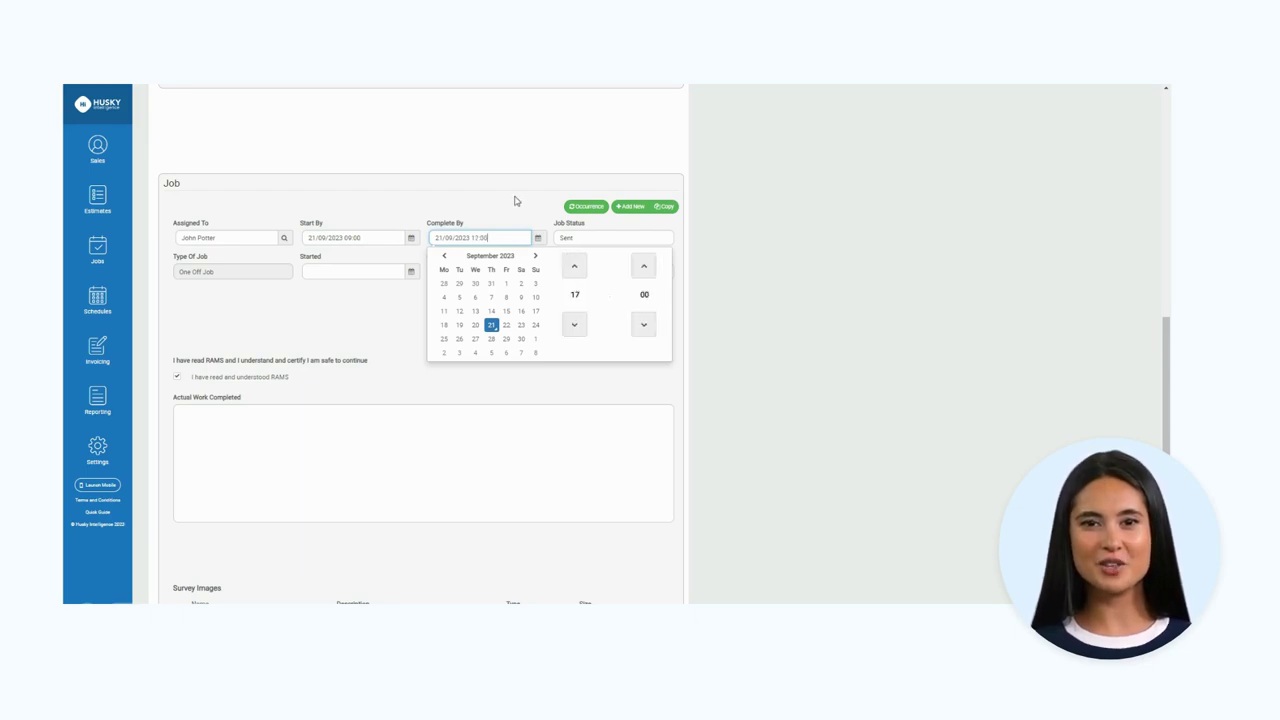
click(517, 201)
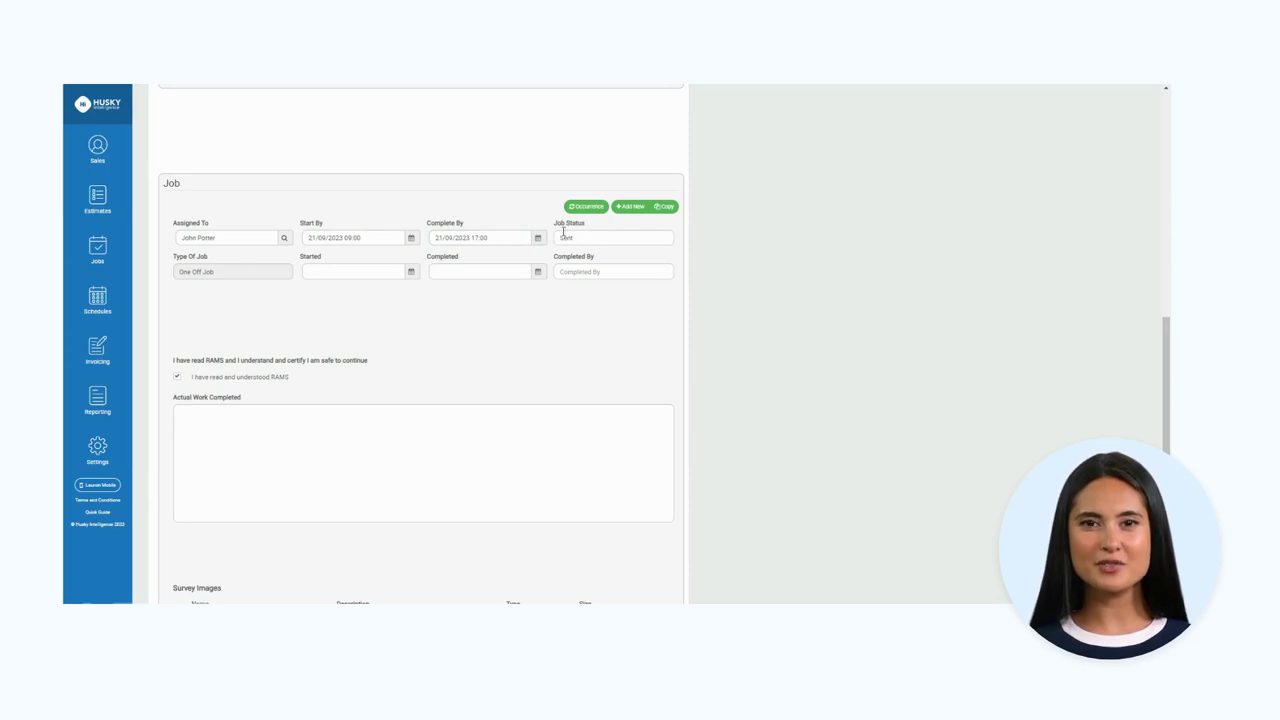
scroll(521, 271, down, 1)
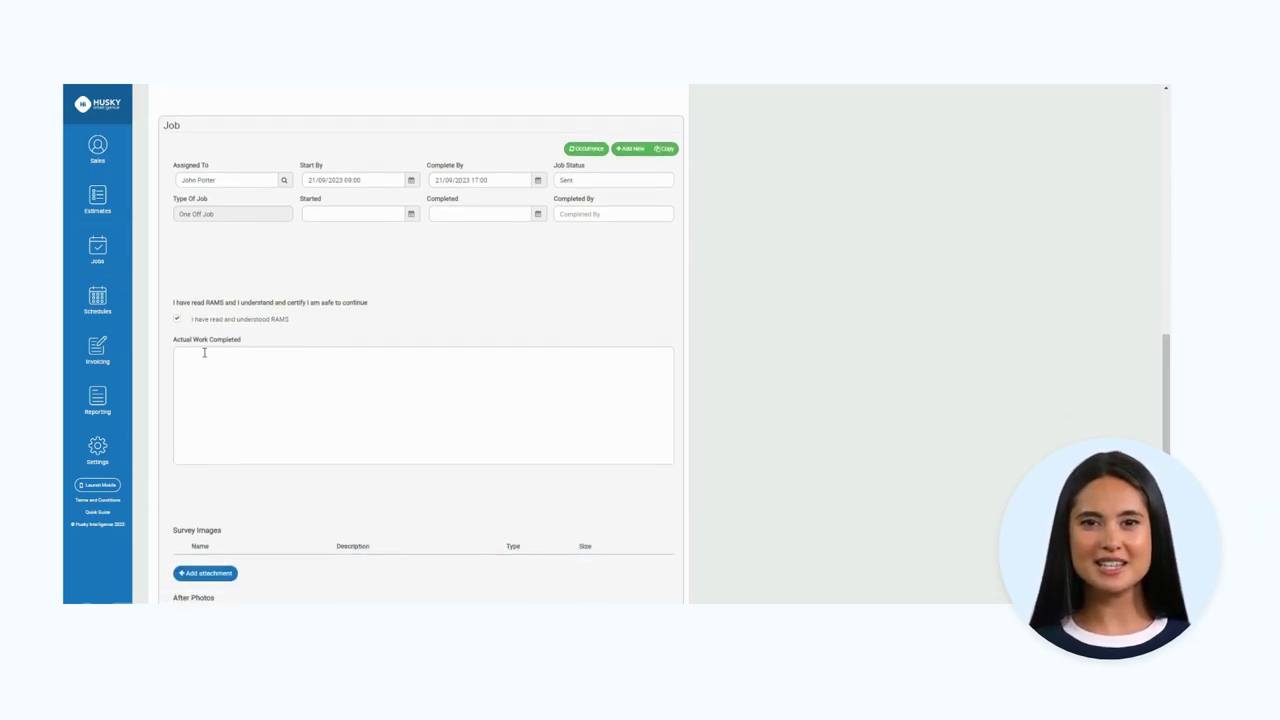
scroll(411, 413, down, 4)
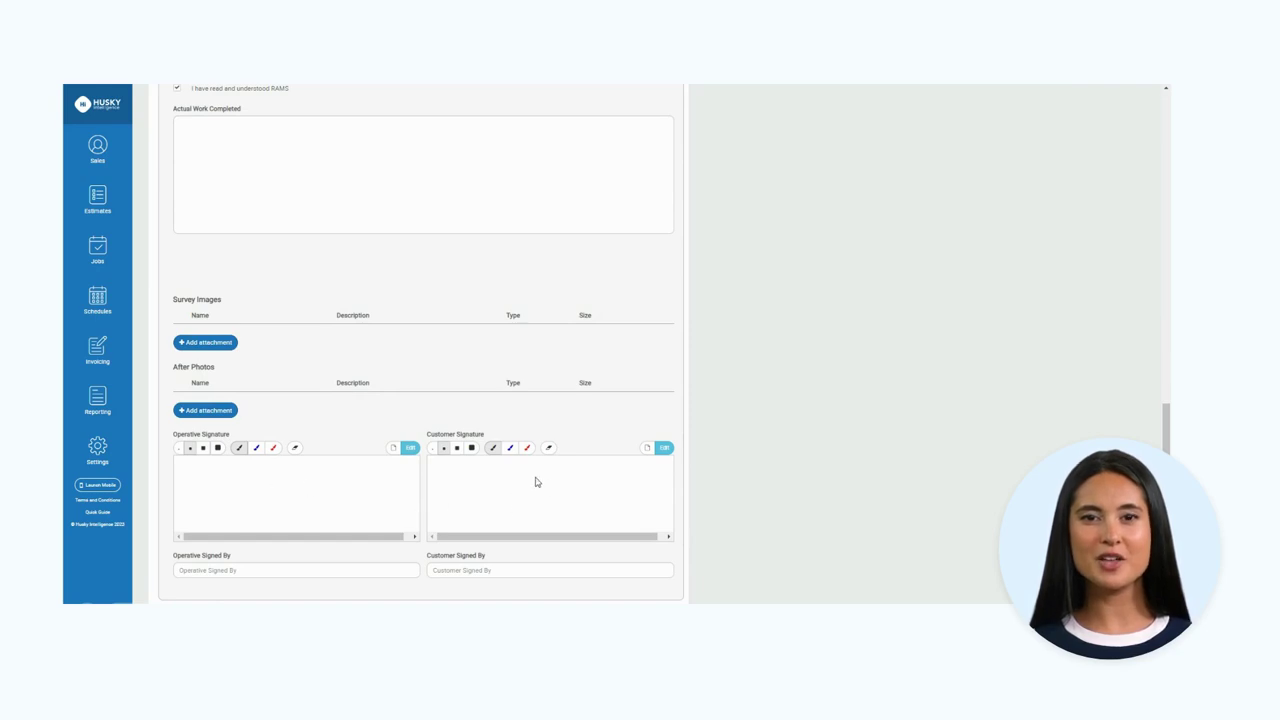
- Add a Full day rate material, qty 1 at 1000 with 20% tax, and save the job
scroll(535, 482, down, 3)
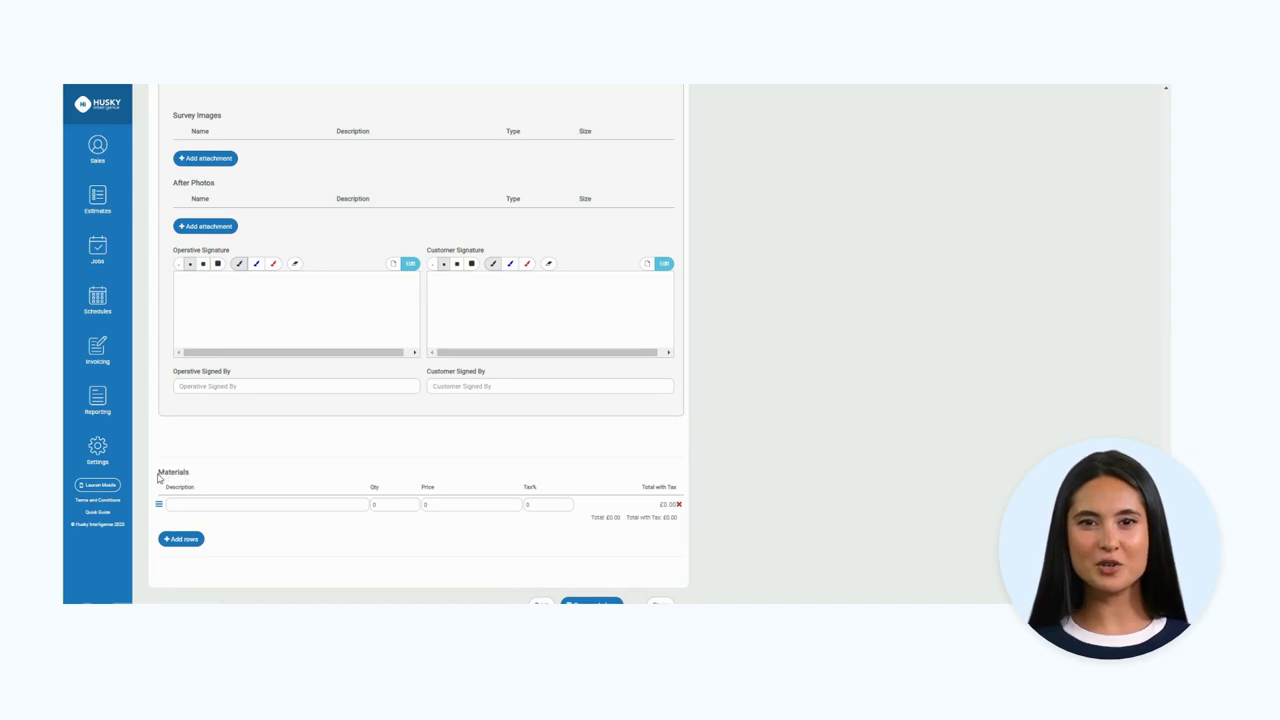
click(193, 502)
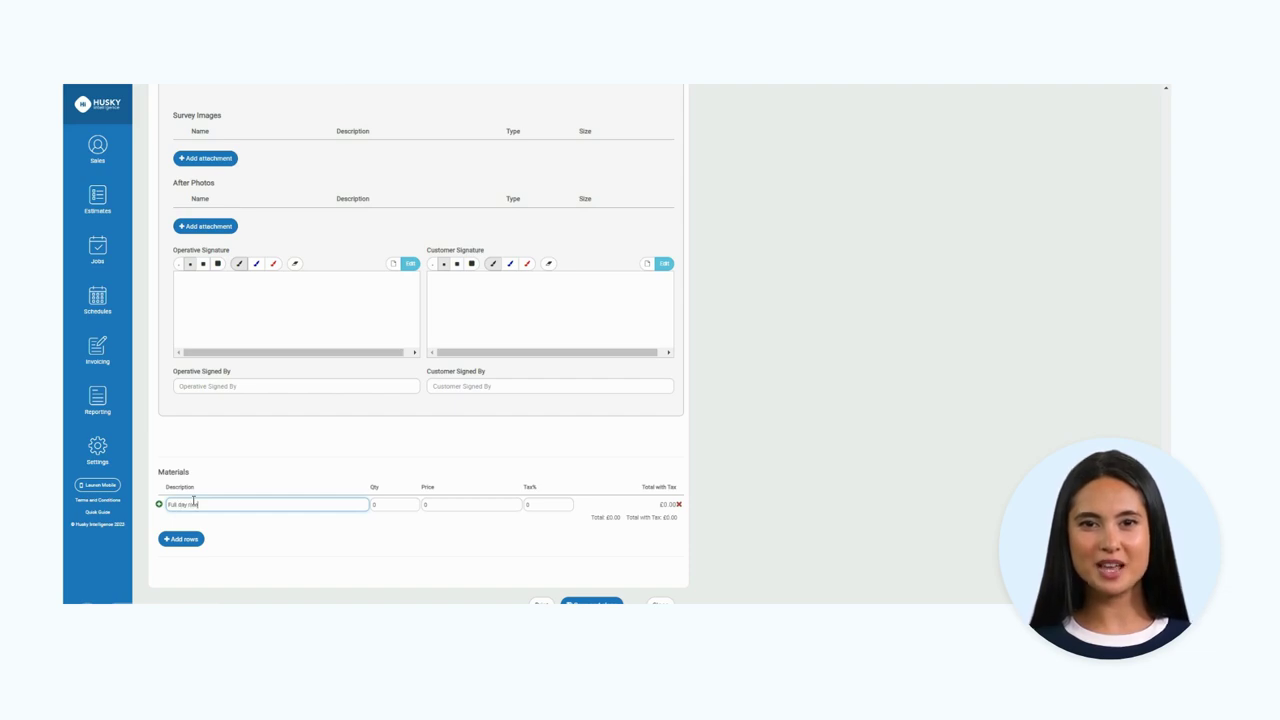
key(Tab)
text(1)
key(Tab)
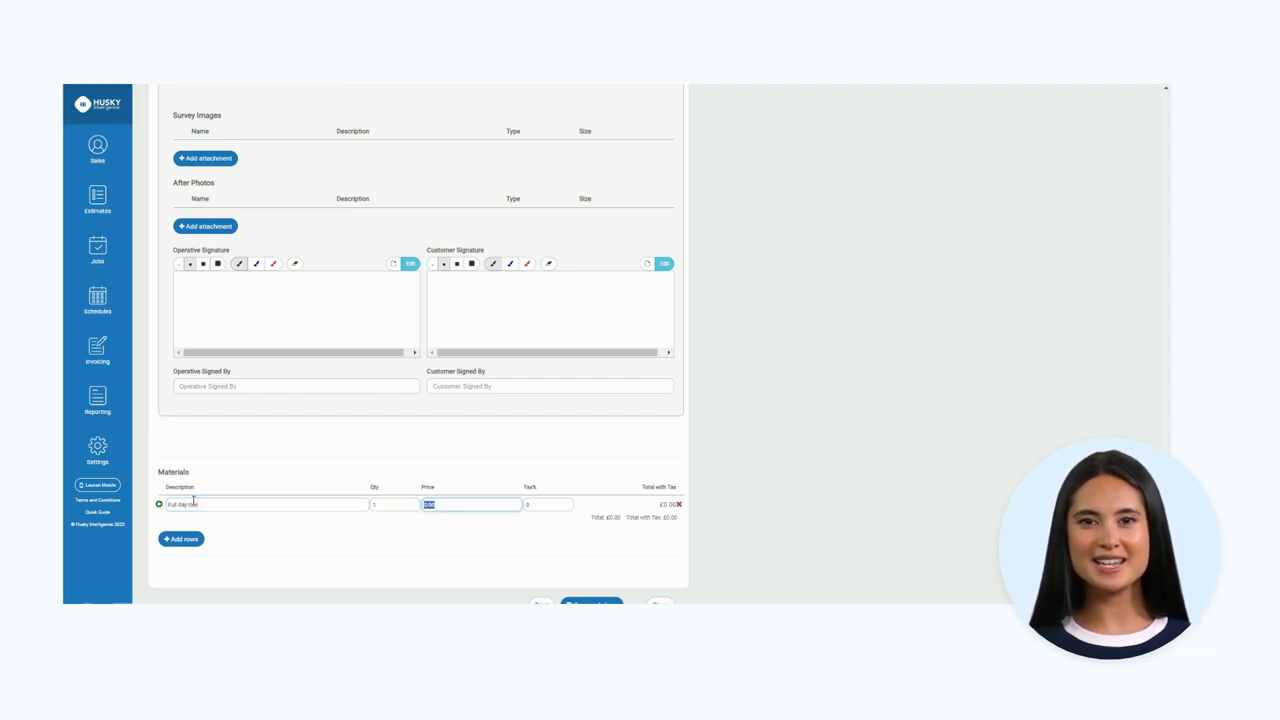
text(1000)
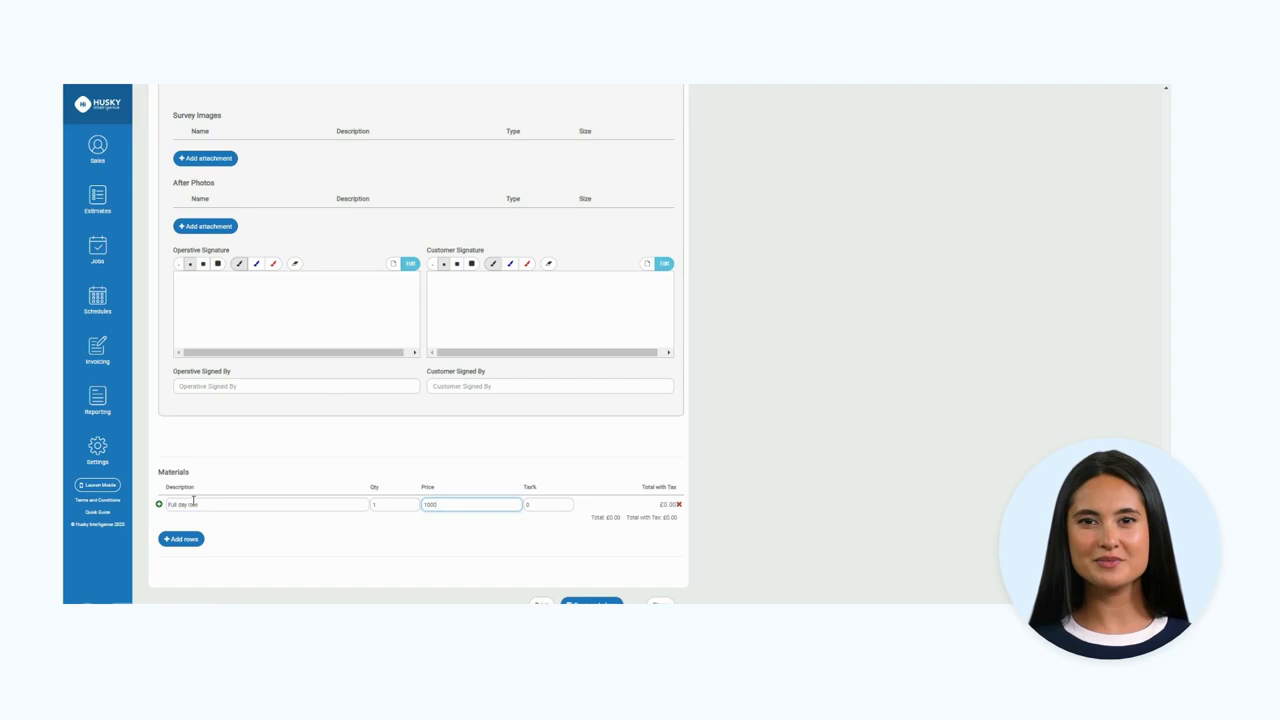
key(Tab)
text(20)
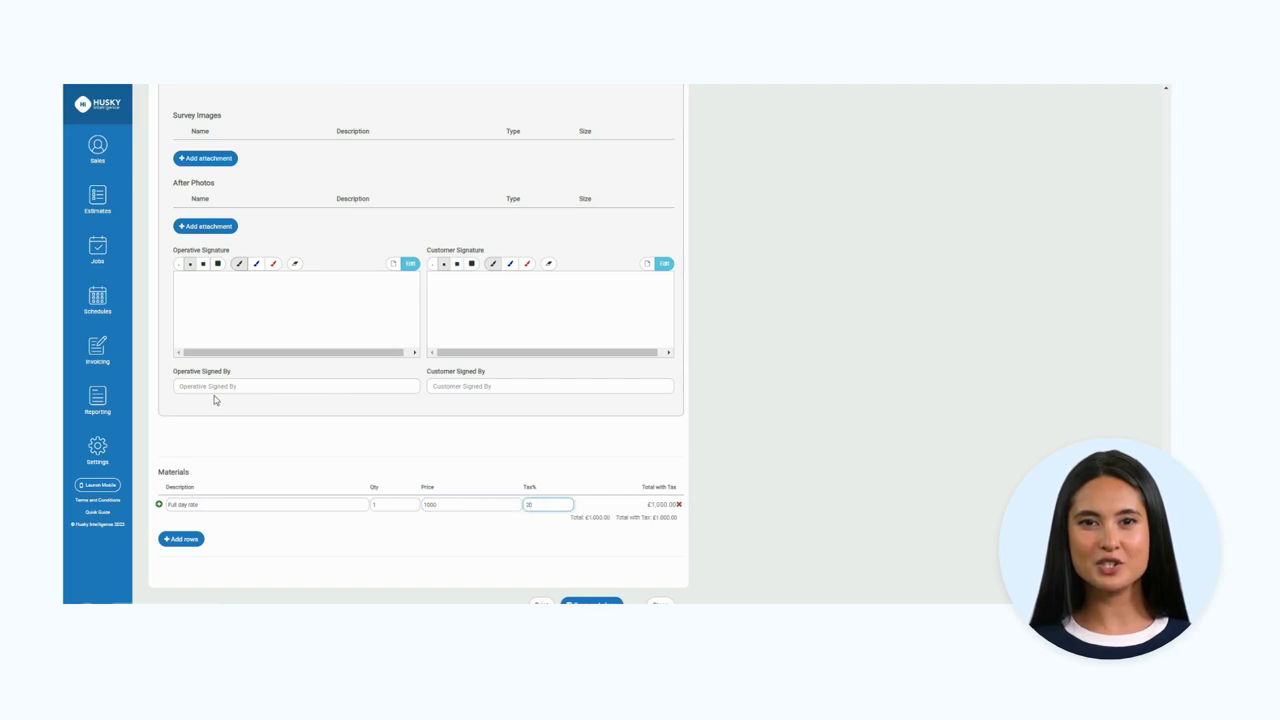
click(613, 546)
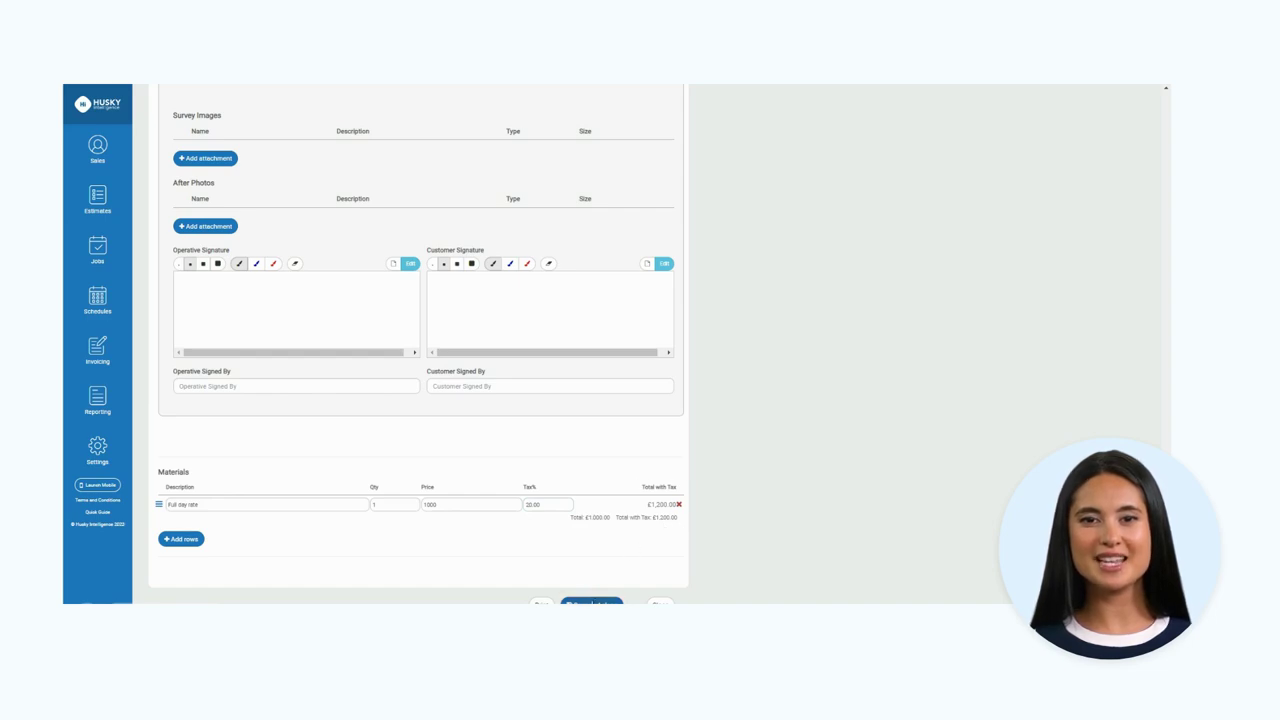
click(591, 603)
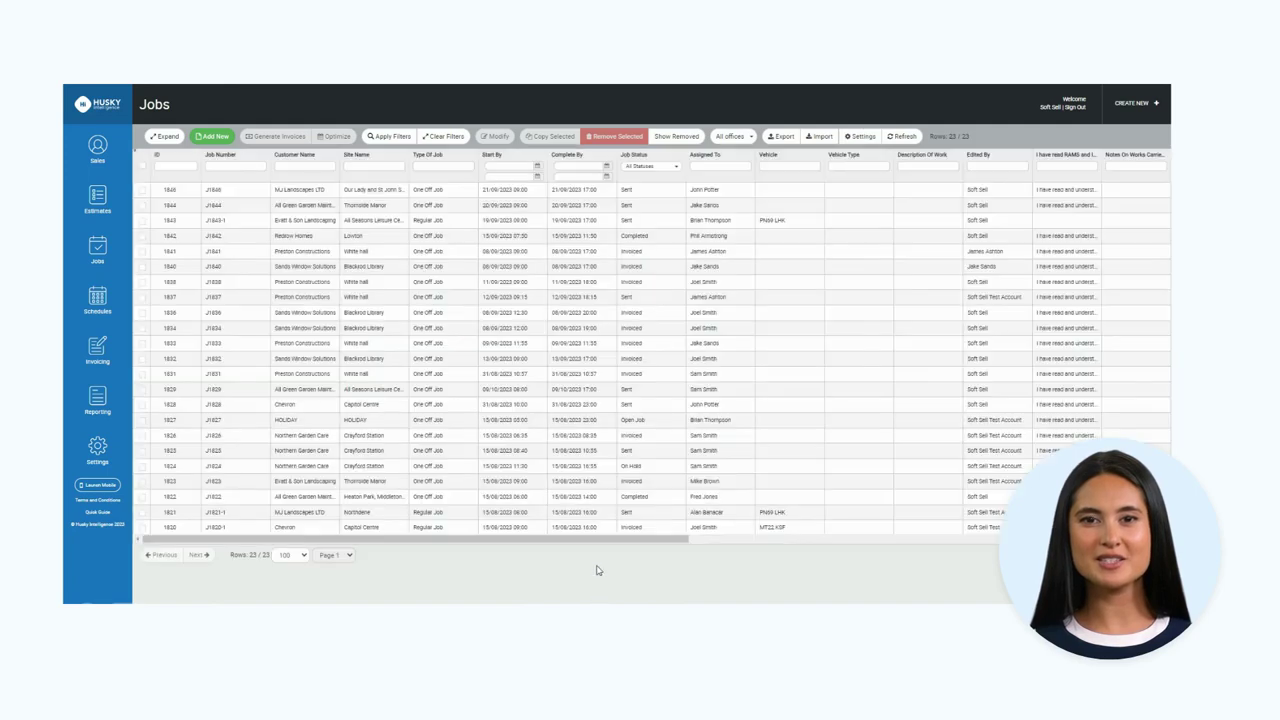
- Open job 1846 from the Jobs table in the Edit Job form
click(150, 194)
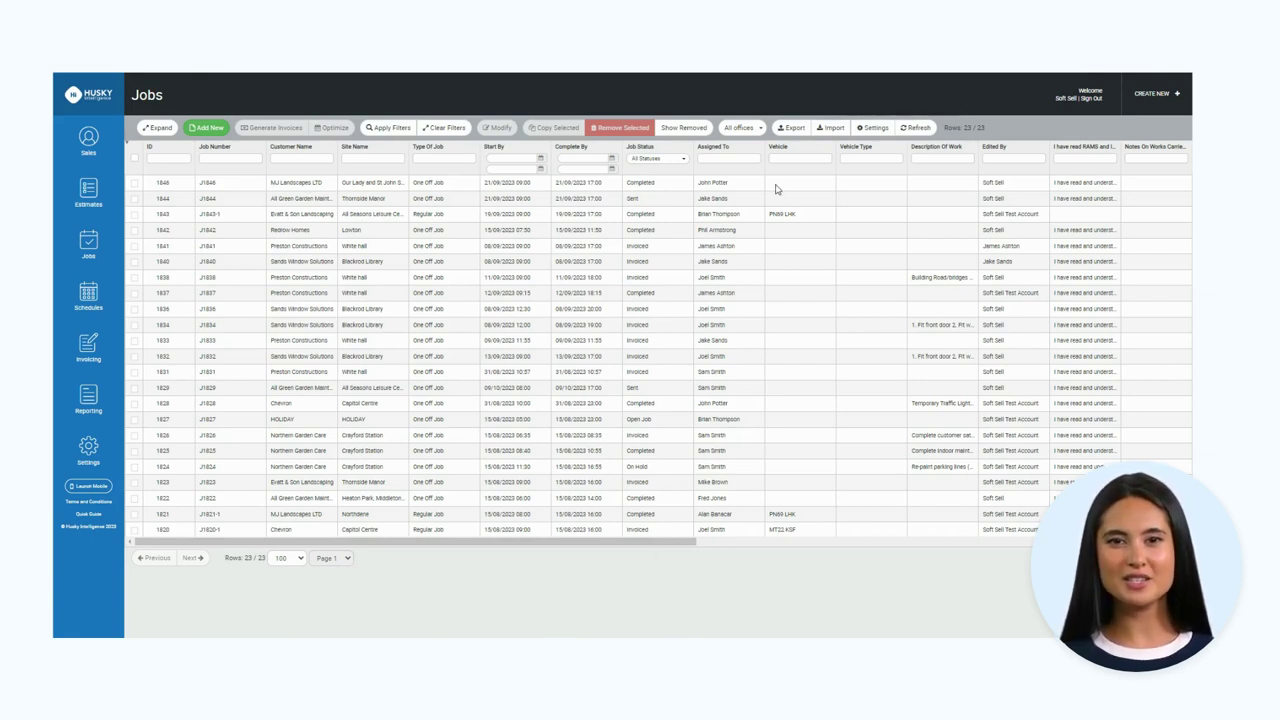
double_click(419, 186)
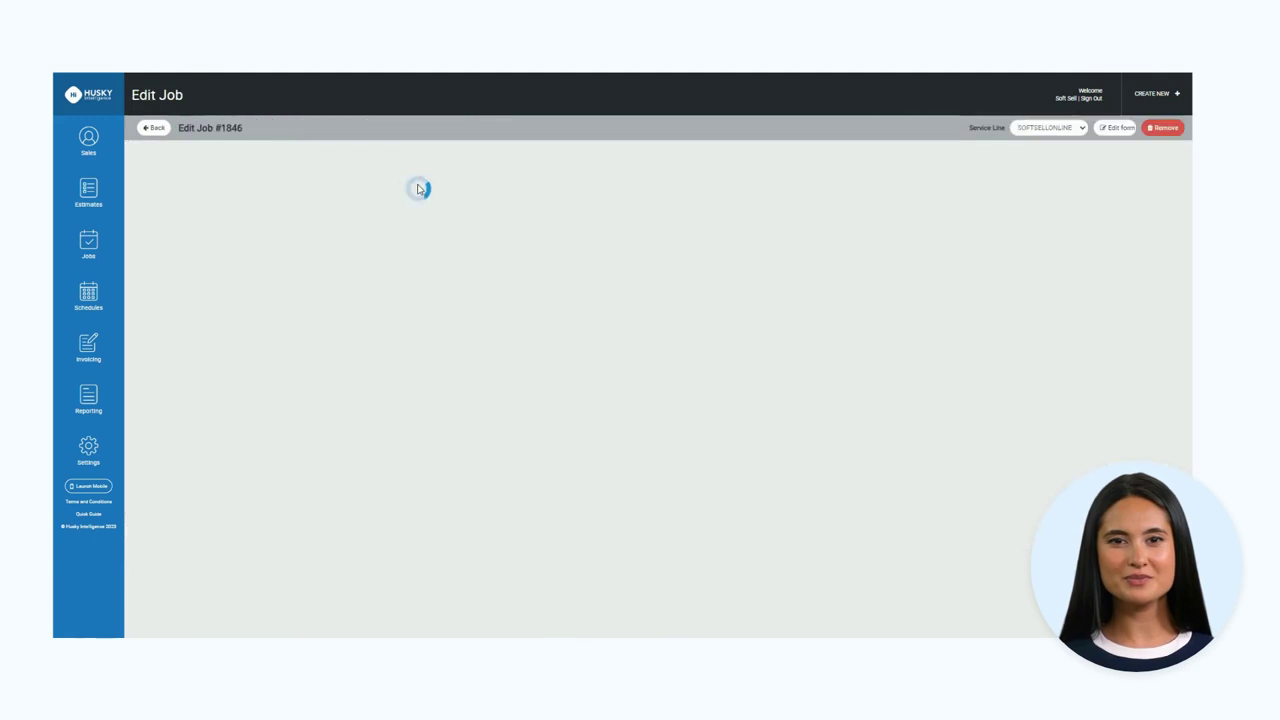
scroll(380, 228, down, 3)
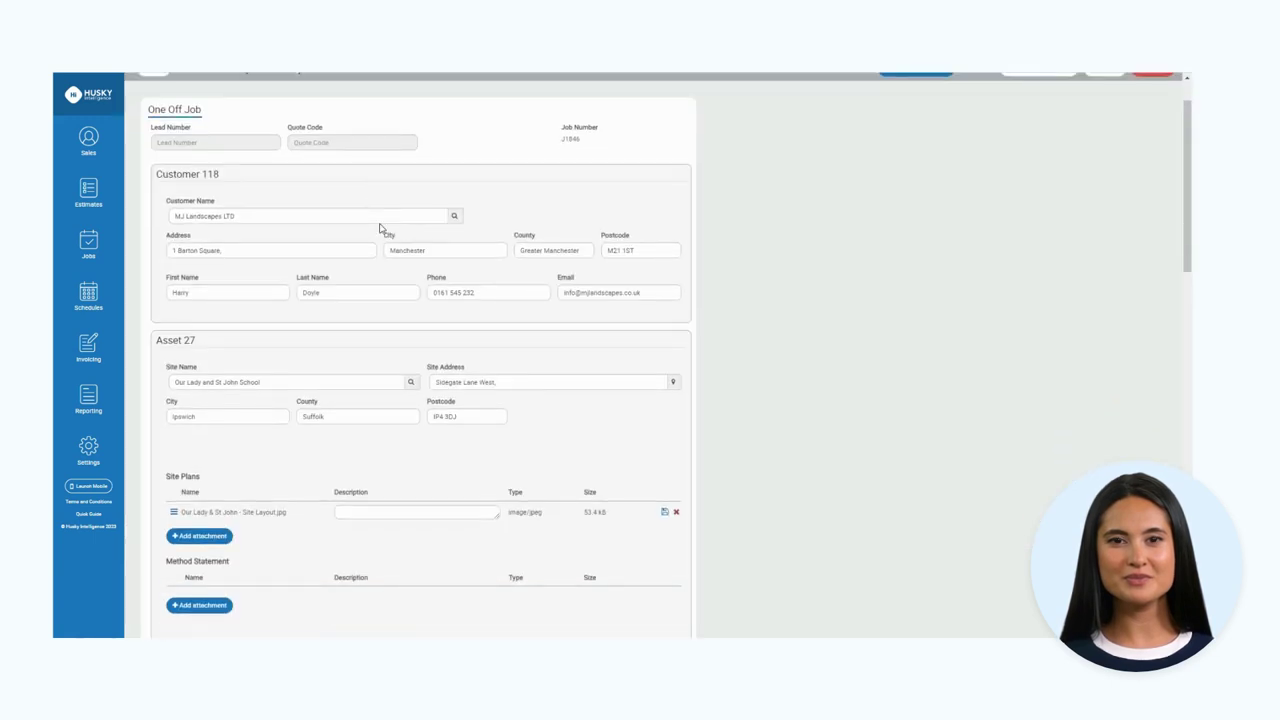
scroll(380, 228, down, 5)
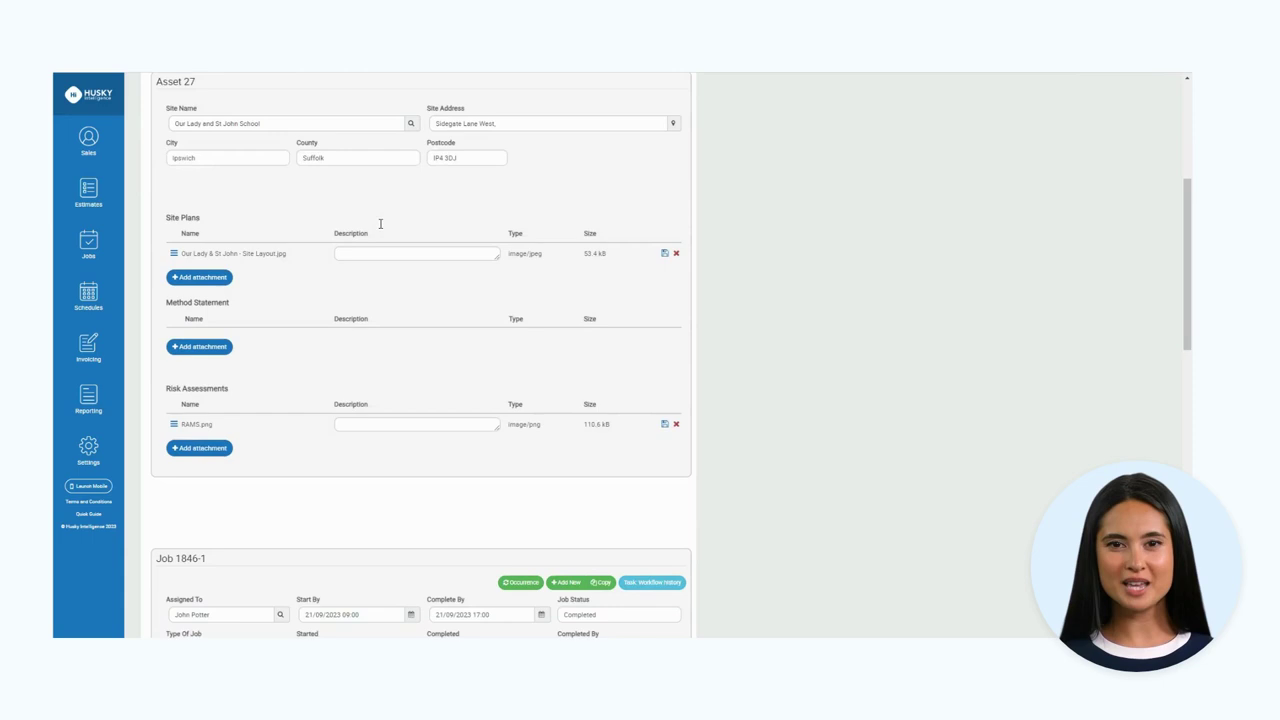
scroll(380, 228, down, 6)
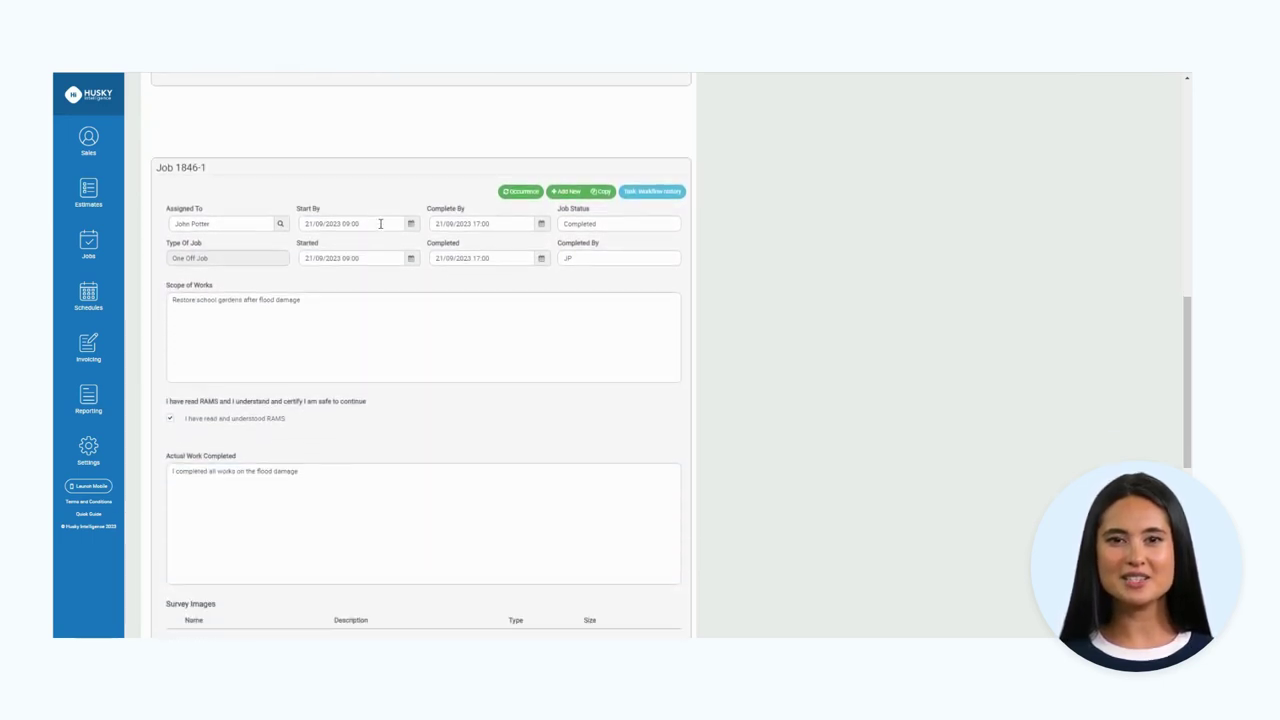
drag(326, 351, 143, 358)
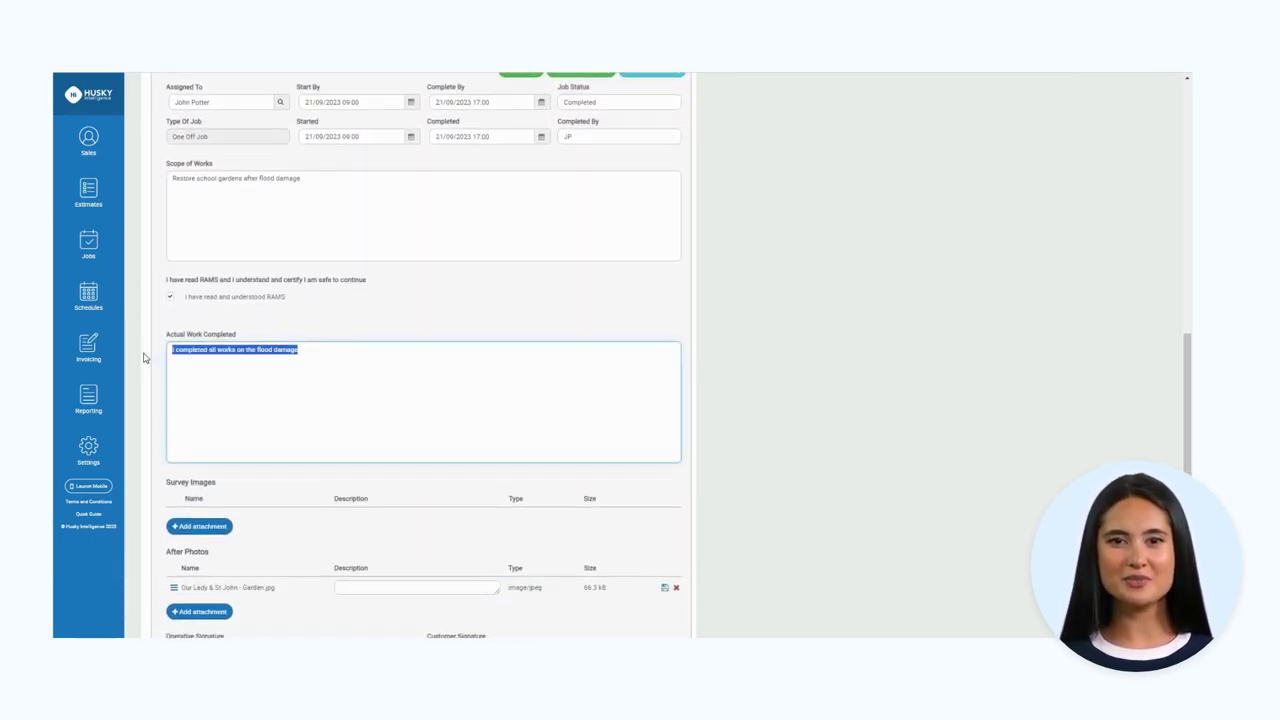
scroll(216, 360, down, 3)
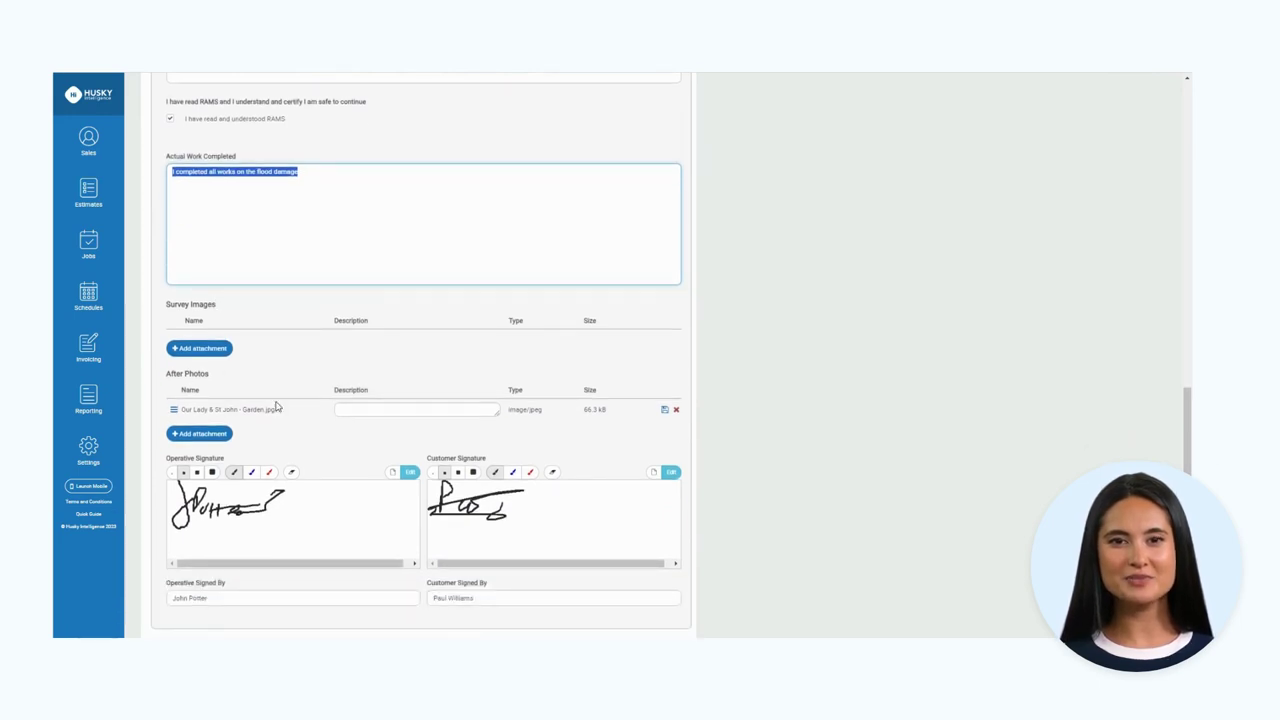
scroll(277, 406, up, 4)
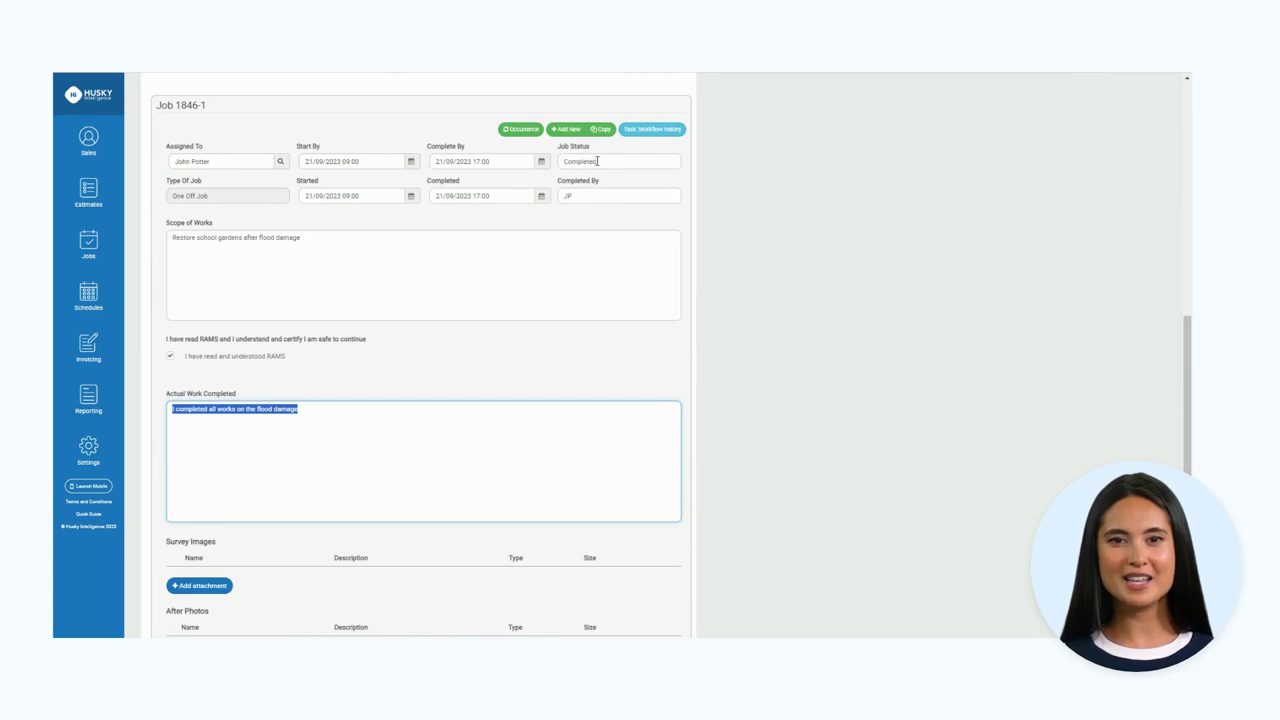
scroll(594, 163, down, 6)
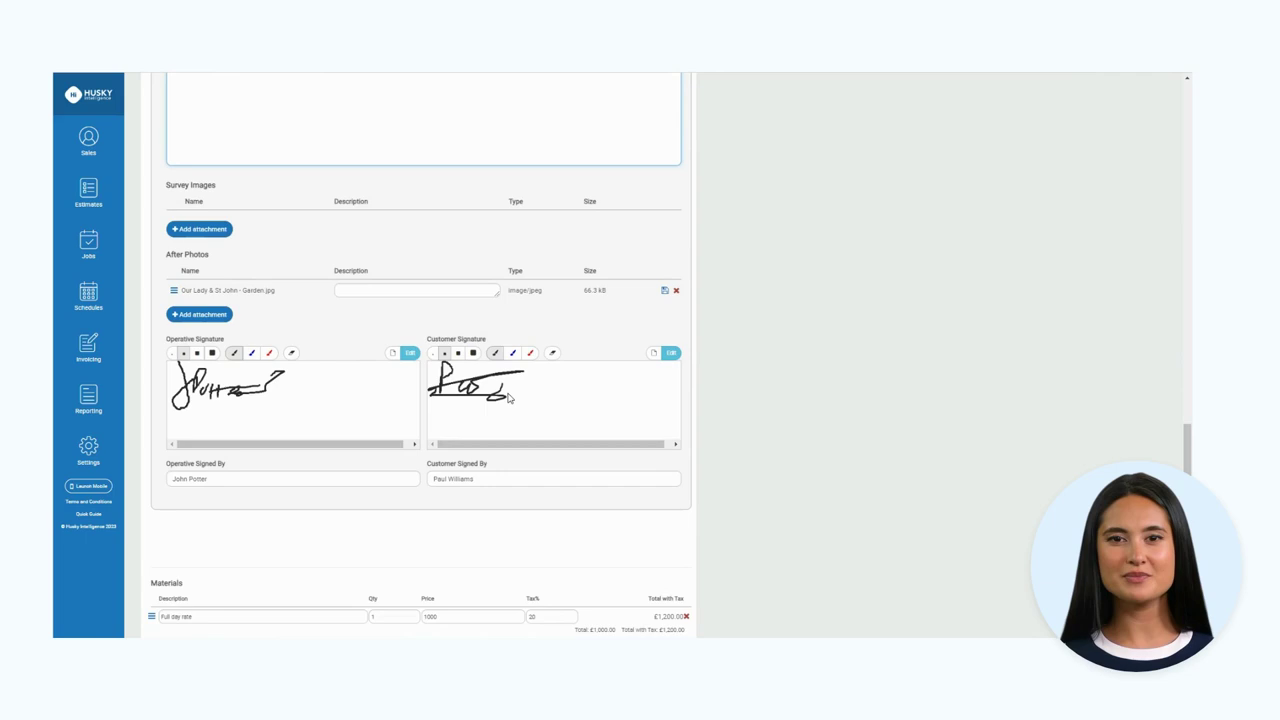
scroll(507, 397, down, 2)
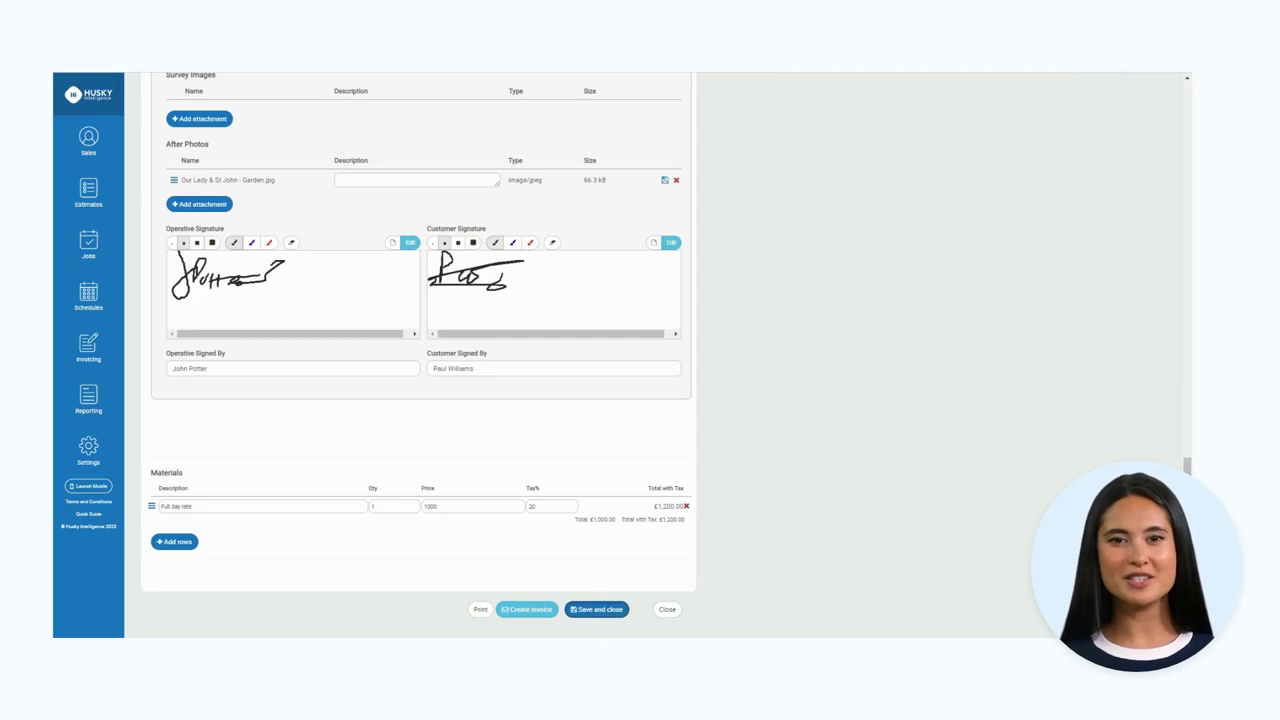
- Export the One Off Job report to PDF and download One_Off_Job (6).pdf
click(480, 610)
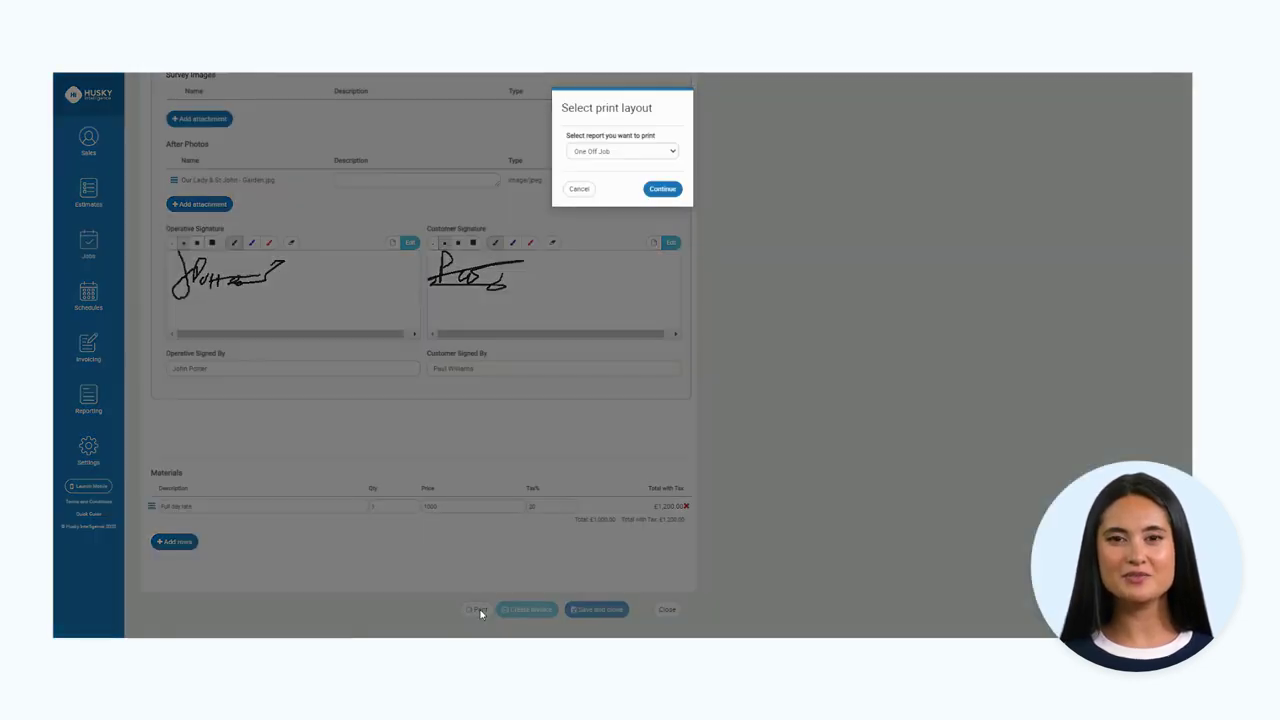
click(663, 190)
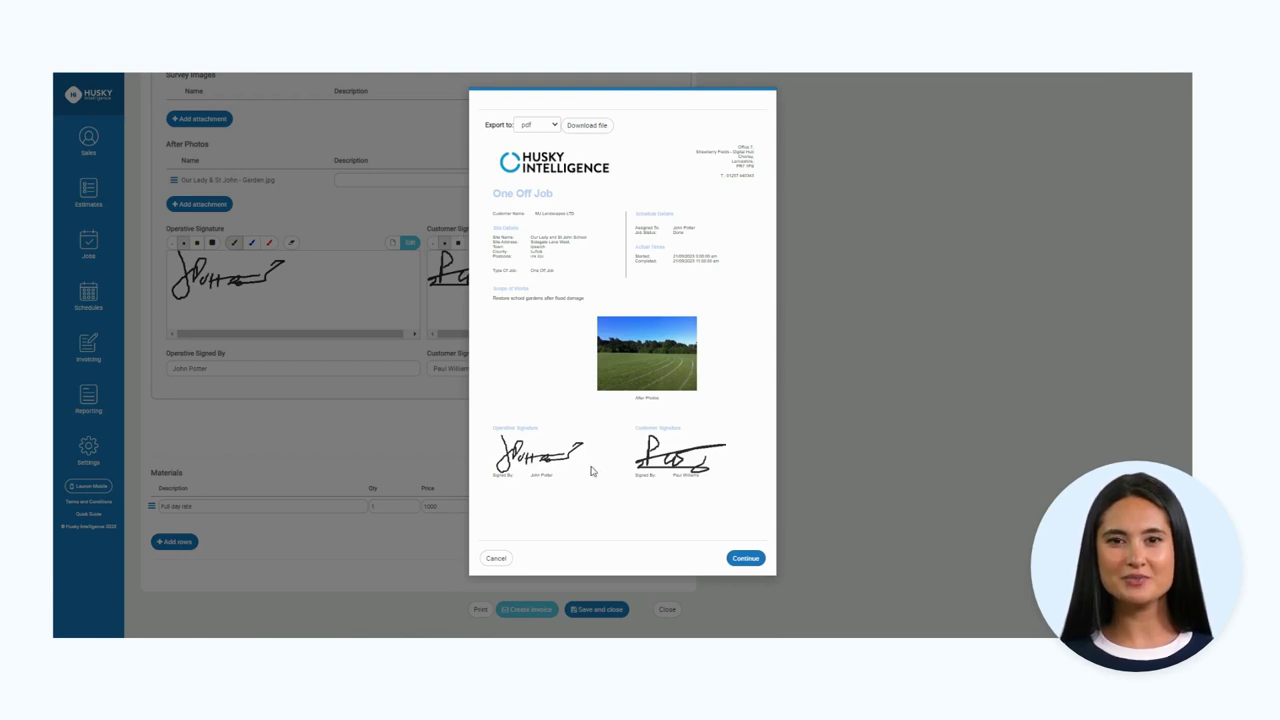
click(555, 125)
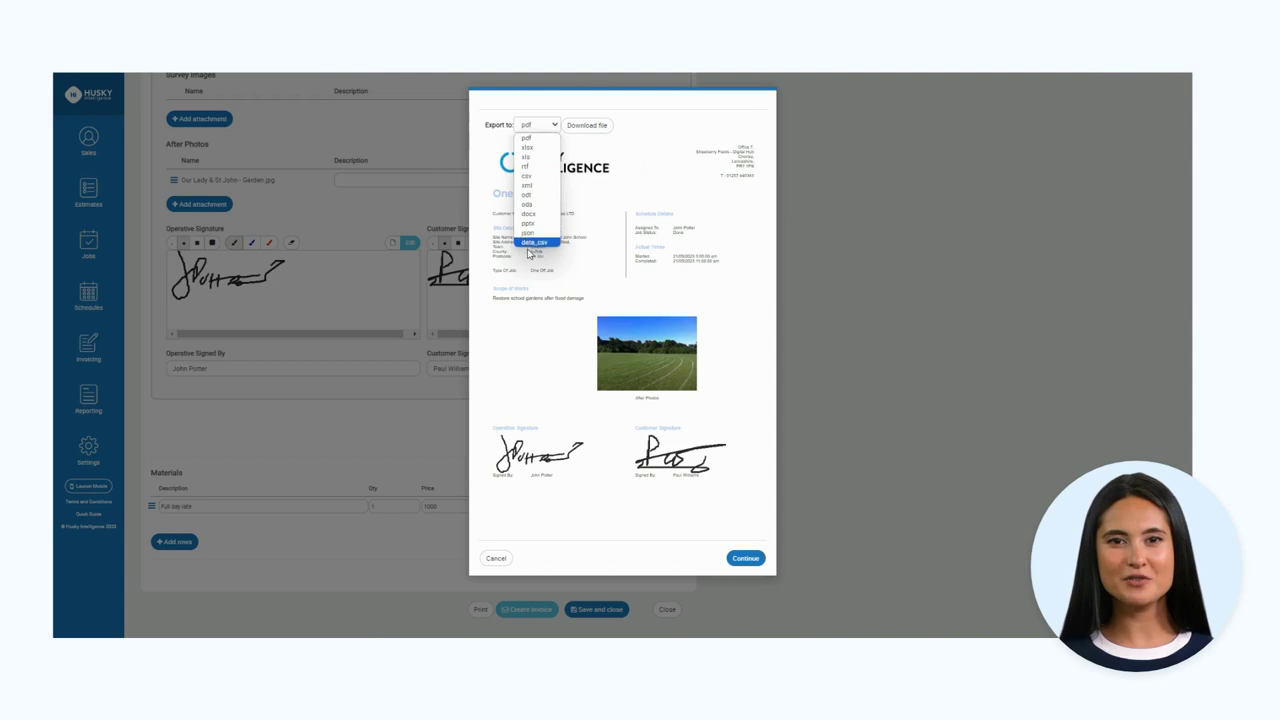
click(535, 139)
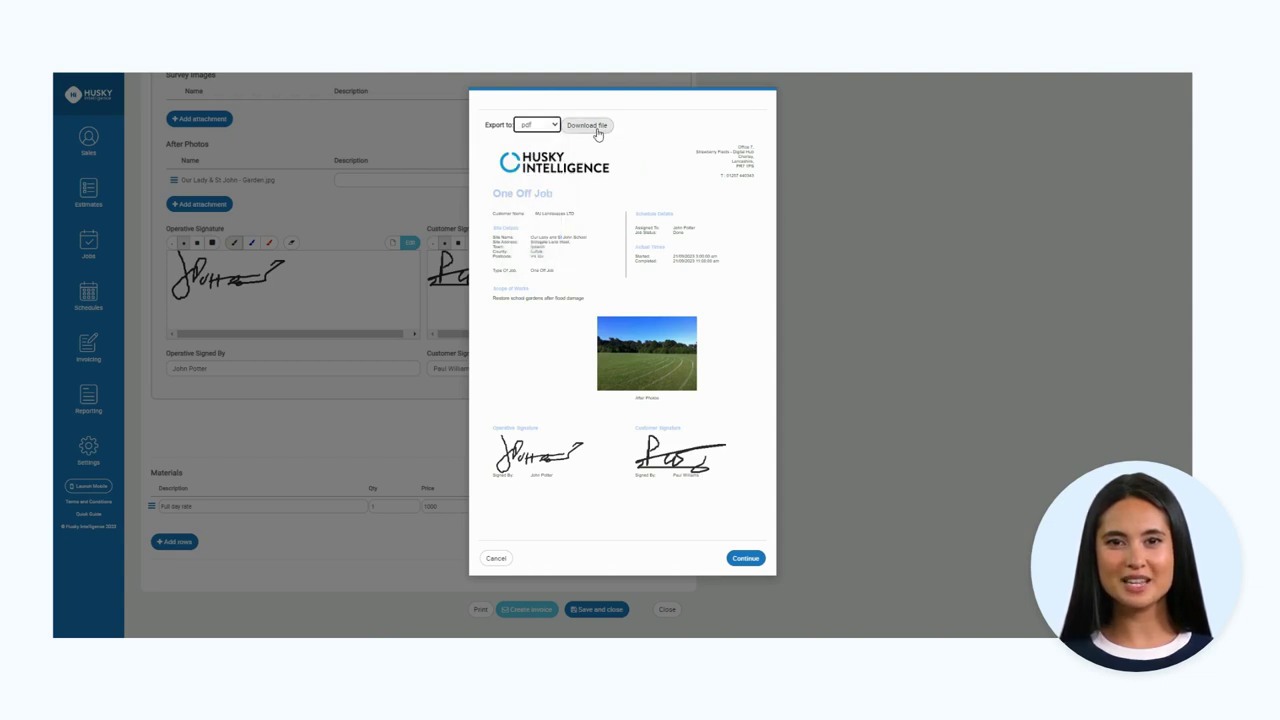
click(589, 127)
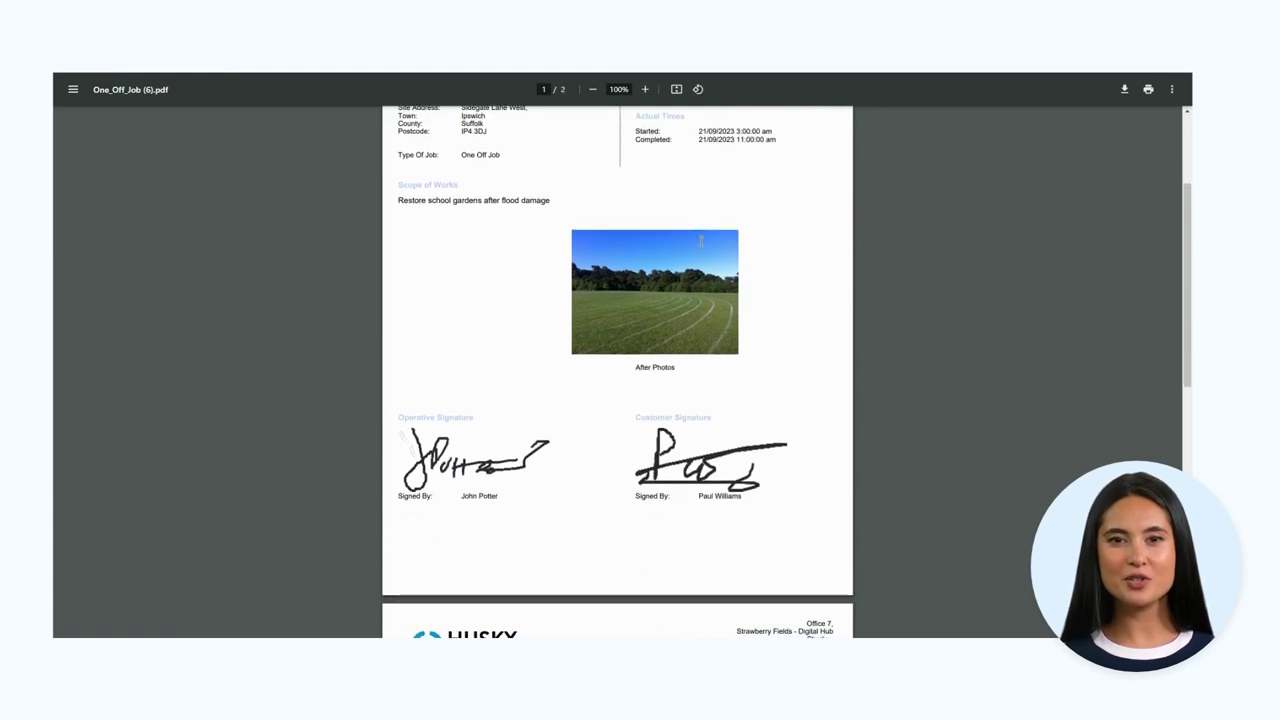
scroll(701, 241, down, 2)
- Scroll through the PDF's job details, after-photo and signatures
scroll(701, 241, up, 4)
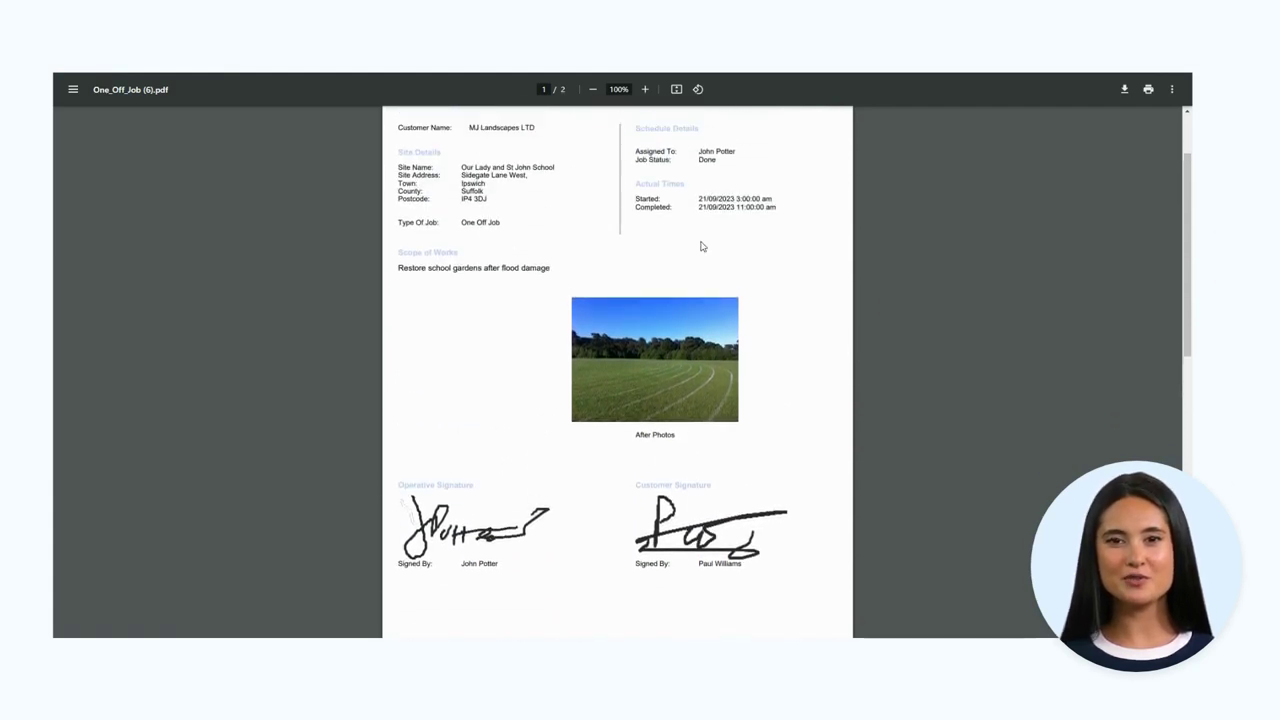
scroll(701, 246, up, 2)
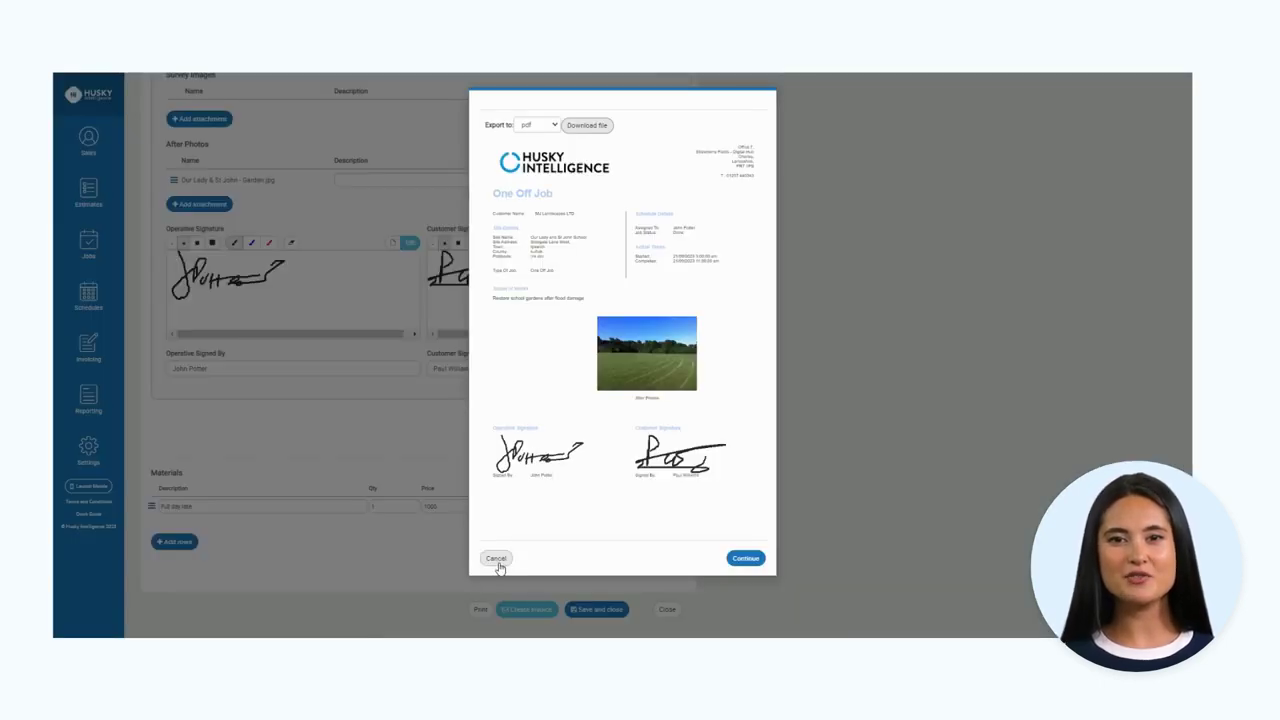
- Create an invoice for J1846, review its £1,200.00 Full day rate line, and close it
click(497, 559)
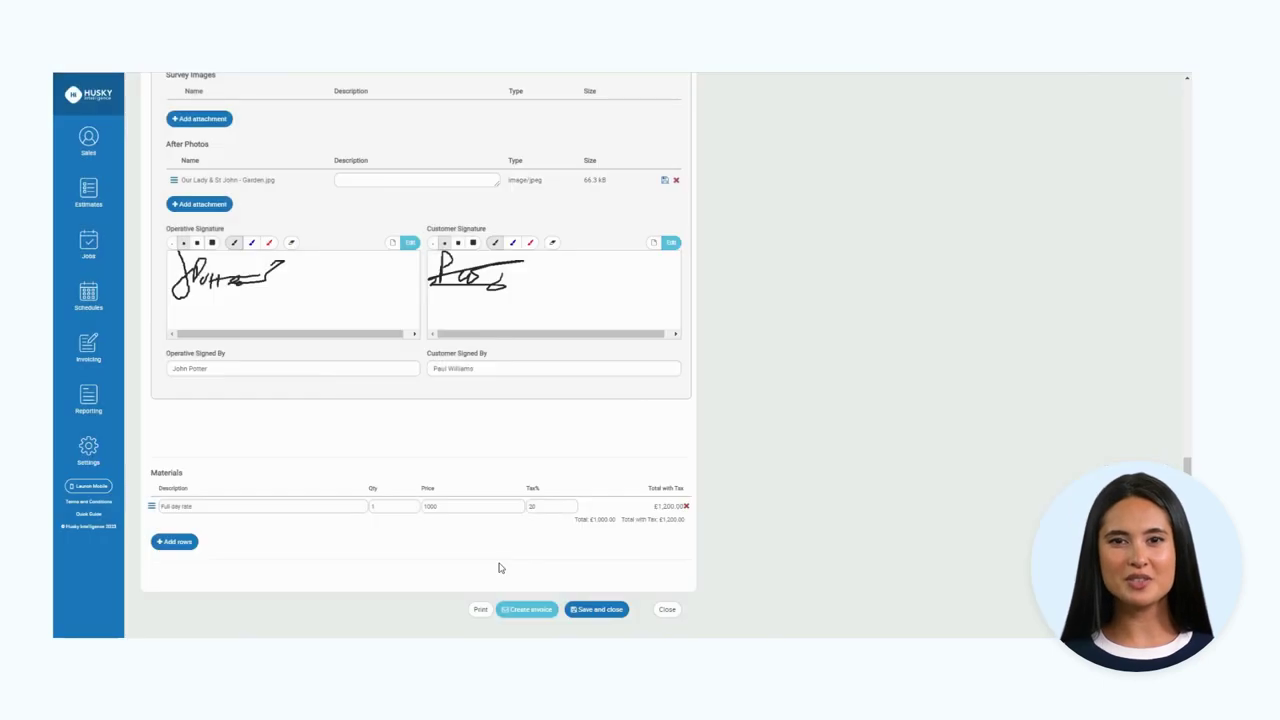
click(530, 610)
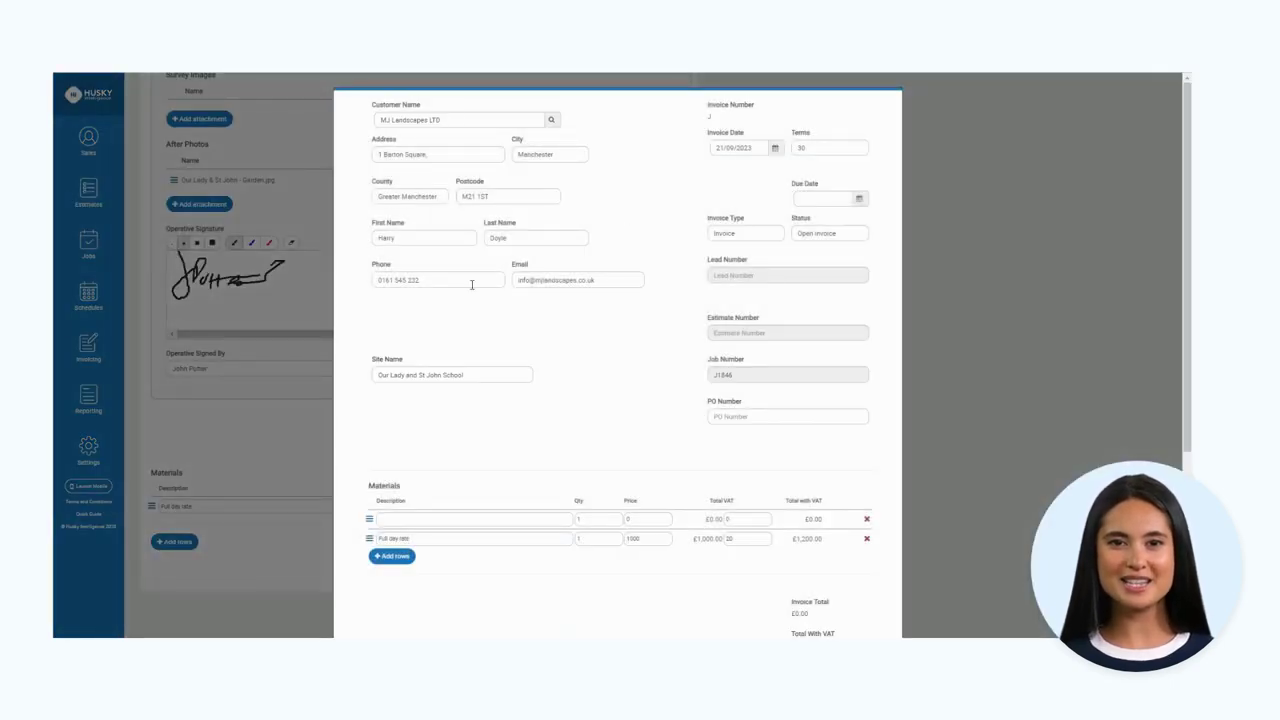
scroll(729, 443, down, 2)
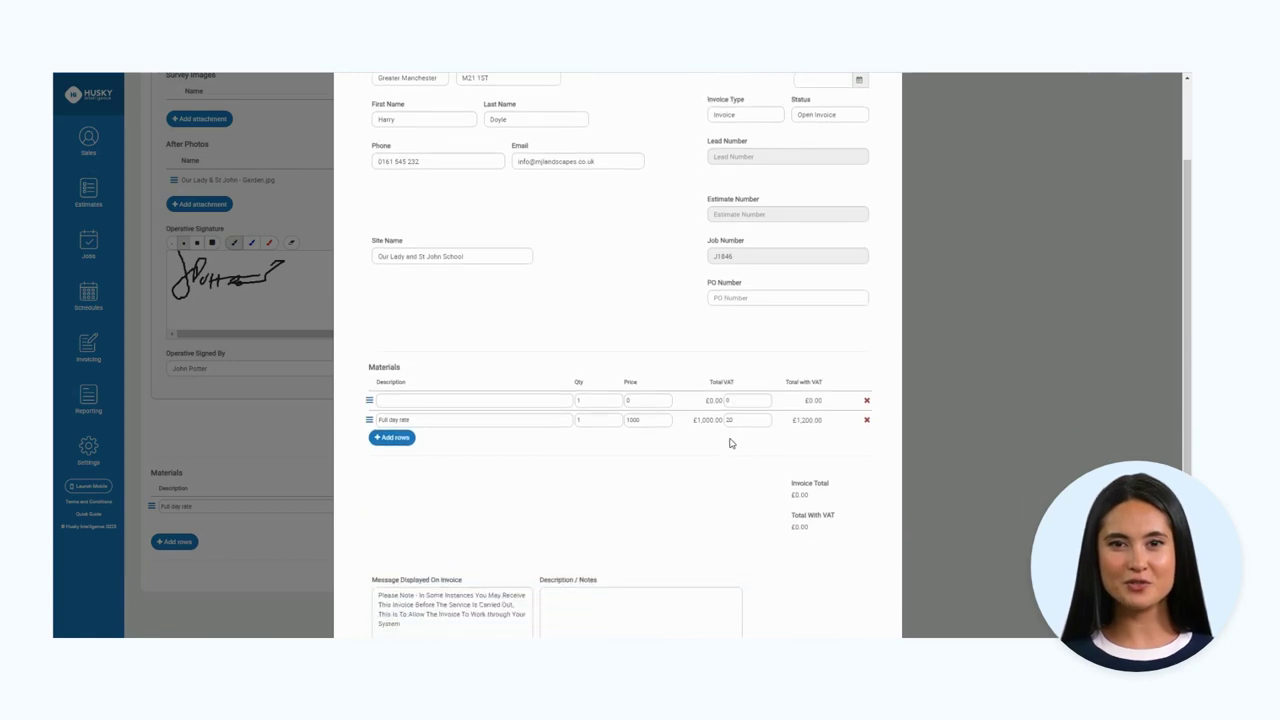
scroll(731, 443, up, 2)
scroll(731, 443, down, 5)
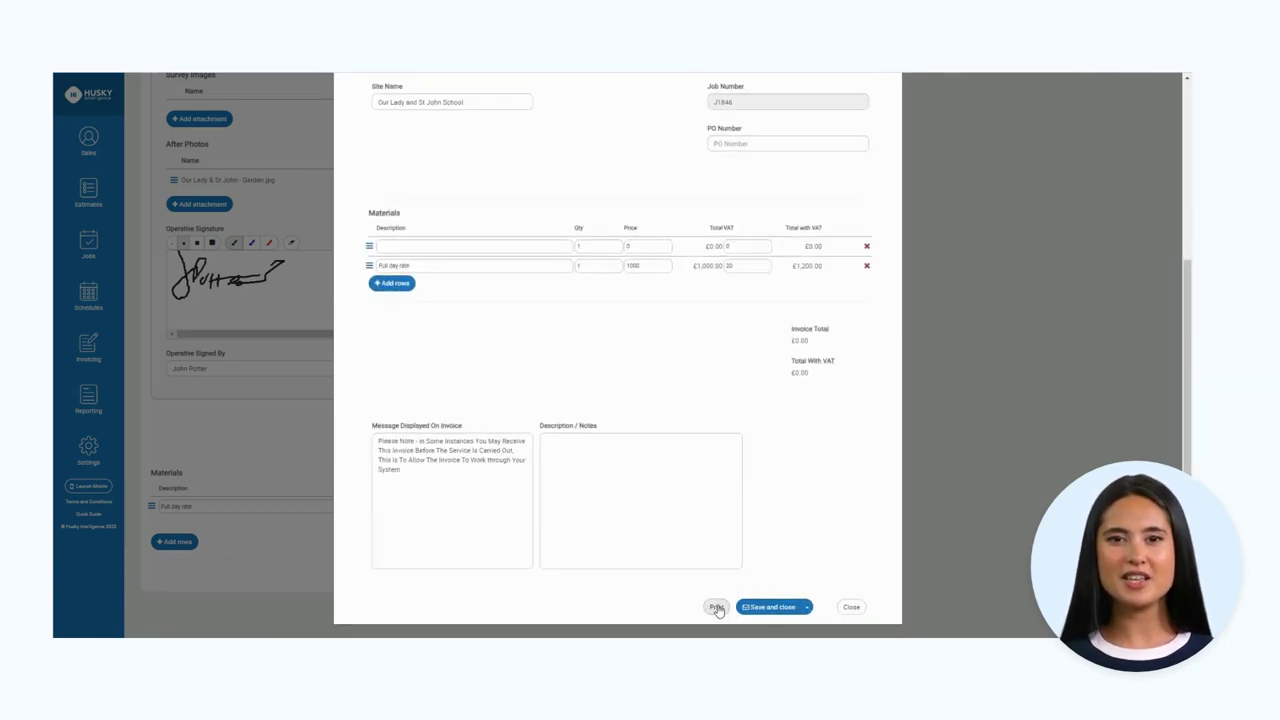
click(849, 608)
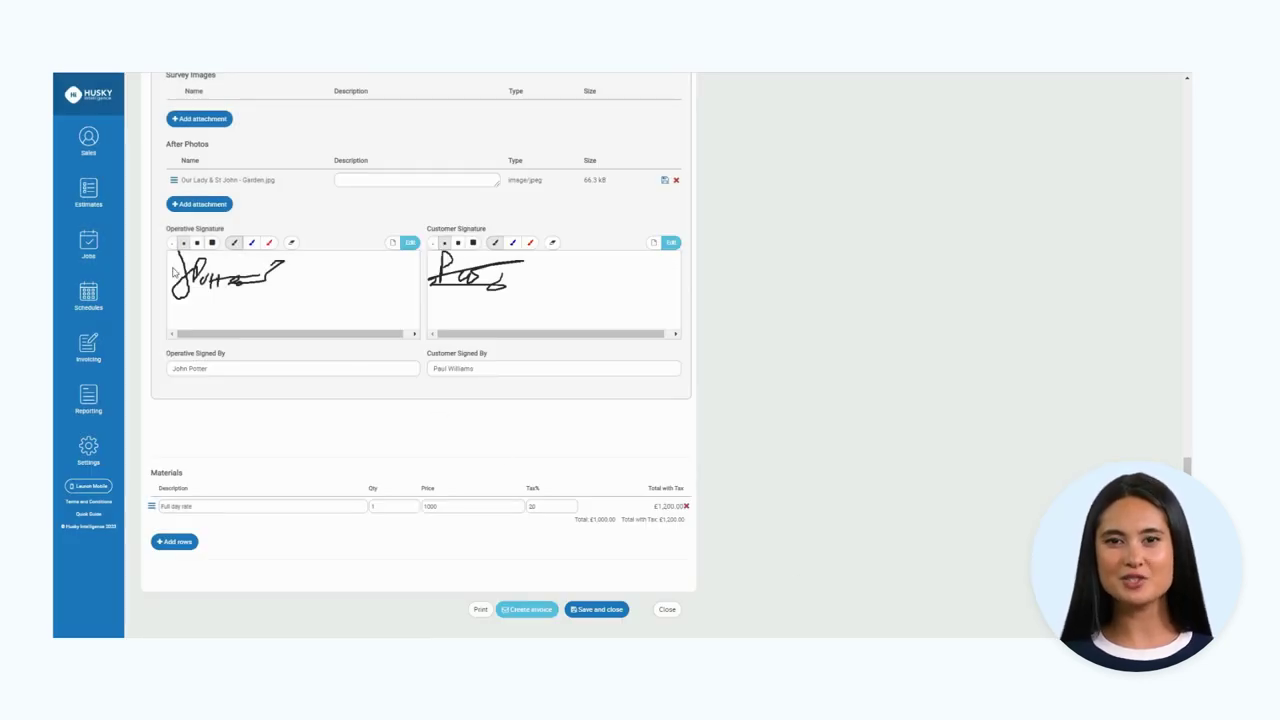
- Check job 1846's green bar on the Schedules board for 21/09/2023
click(88, 296)
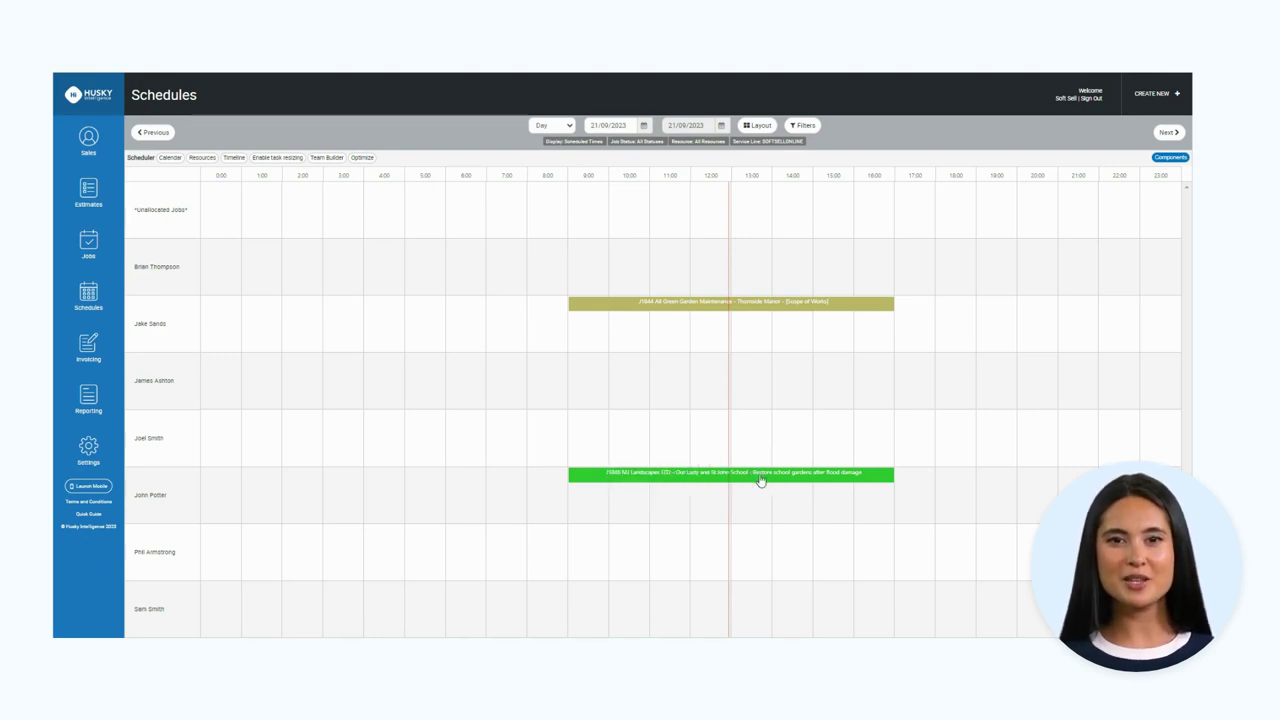
mouse_move(693, 479)
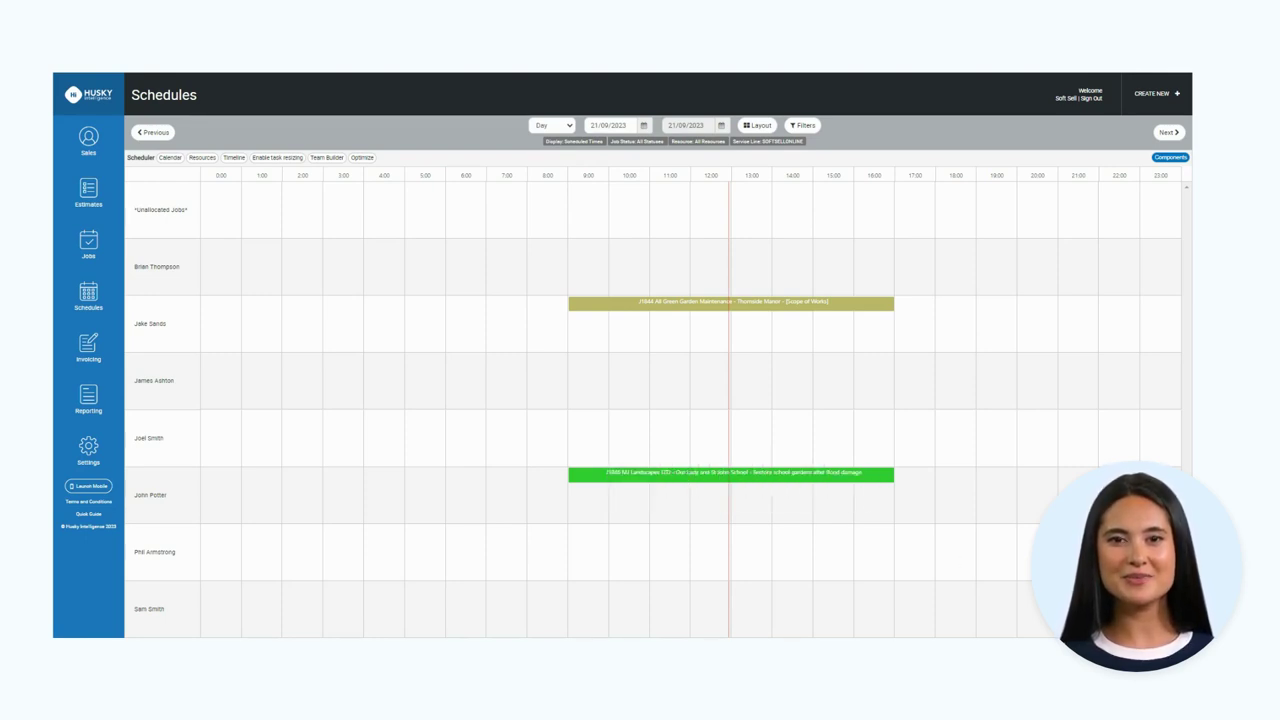